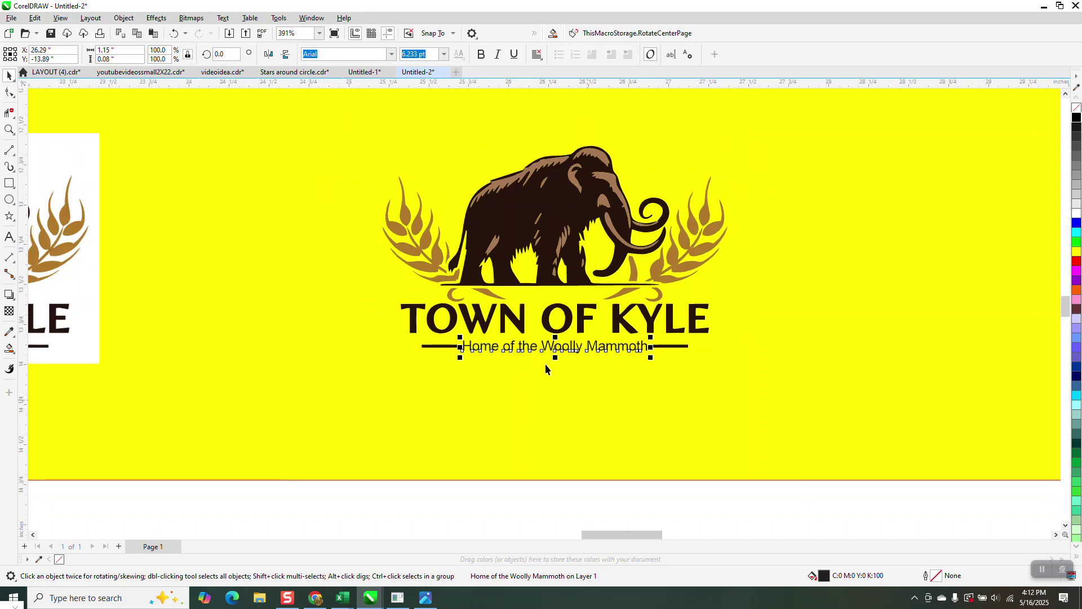
# Group all the pieces of the coloured mammoth logo without a white background and duplicate the group 4 inches to the right
pyautogui.moveTo(404, 109); pyautogui.dragTo(408, 180)
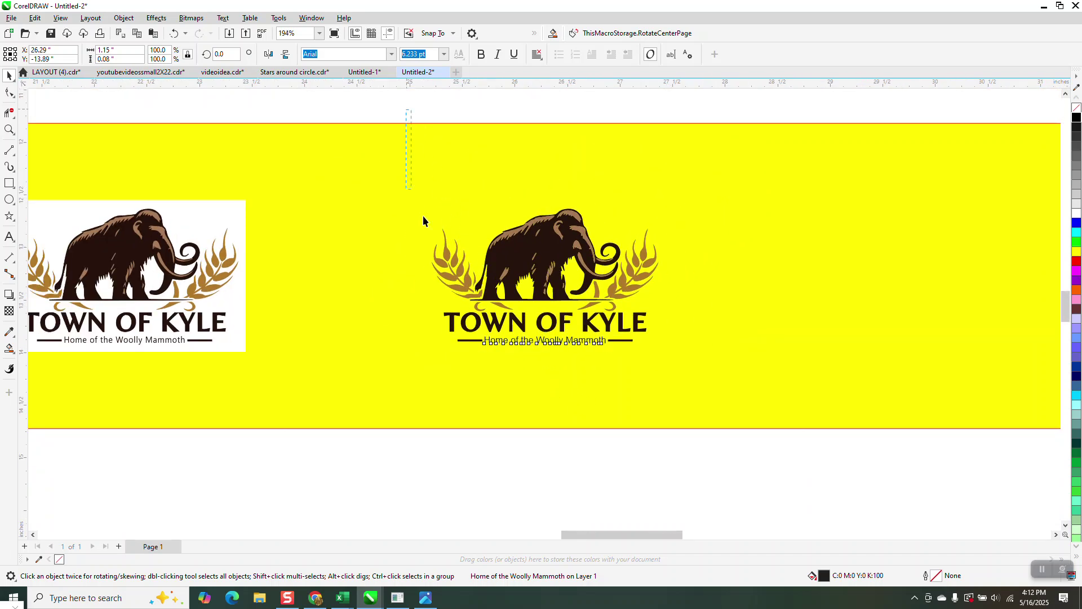
pyautogui.moveTo(722, 385); pyautogui.dragTo(729, 390)
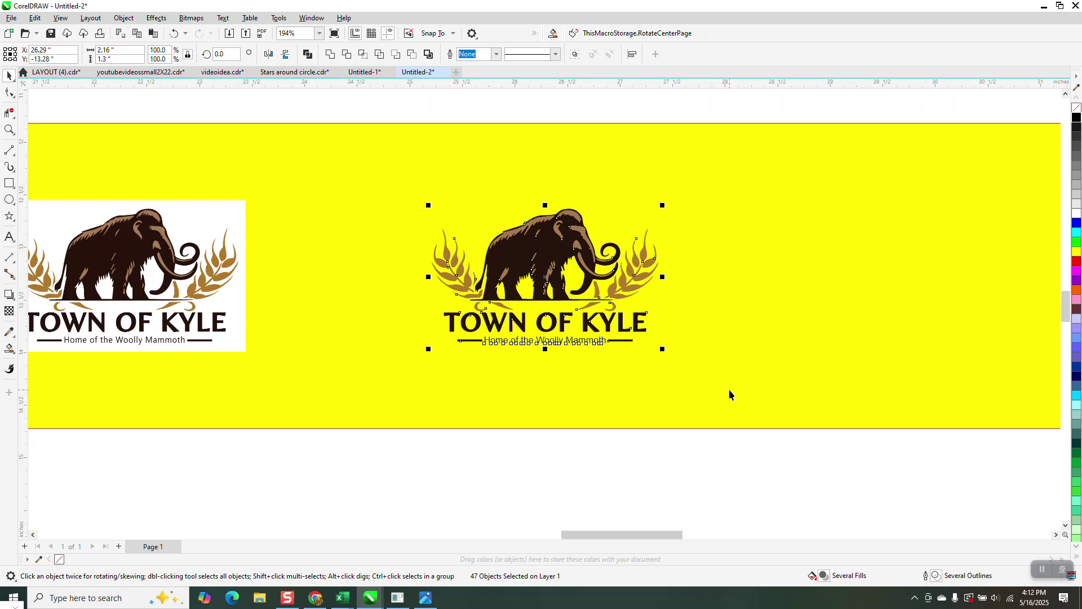
pyautogui.hotkey('ctrl', 'g')
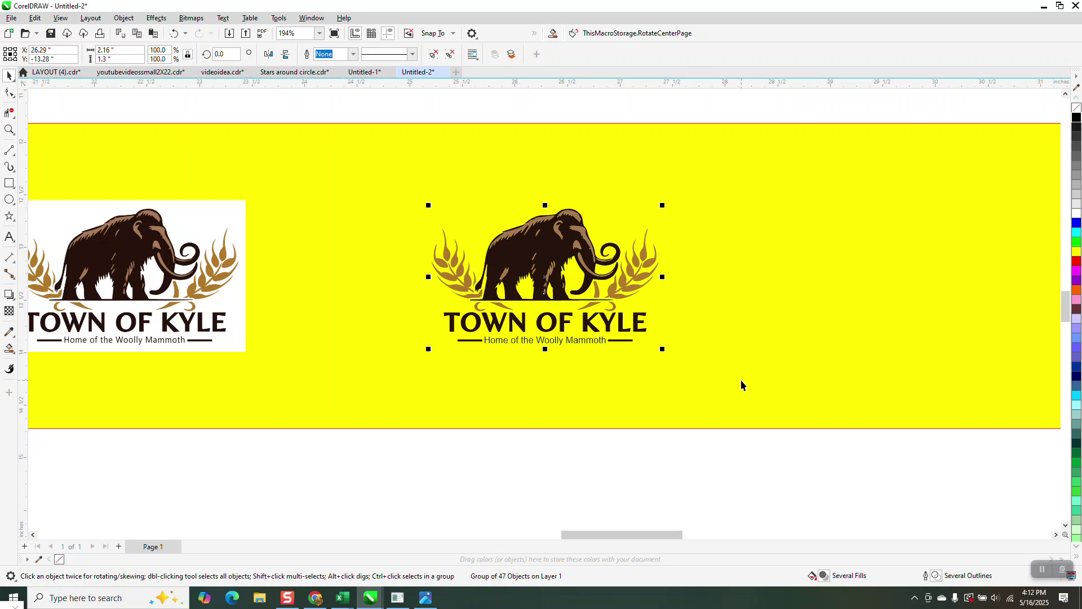
pyautogui.hotkey('ctrl', 'd')
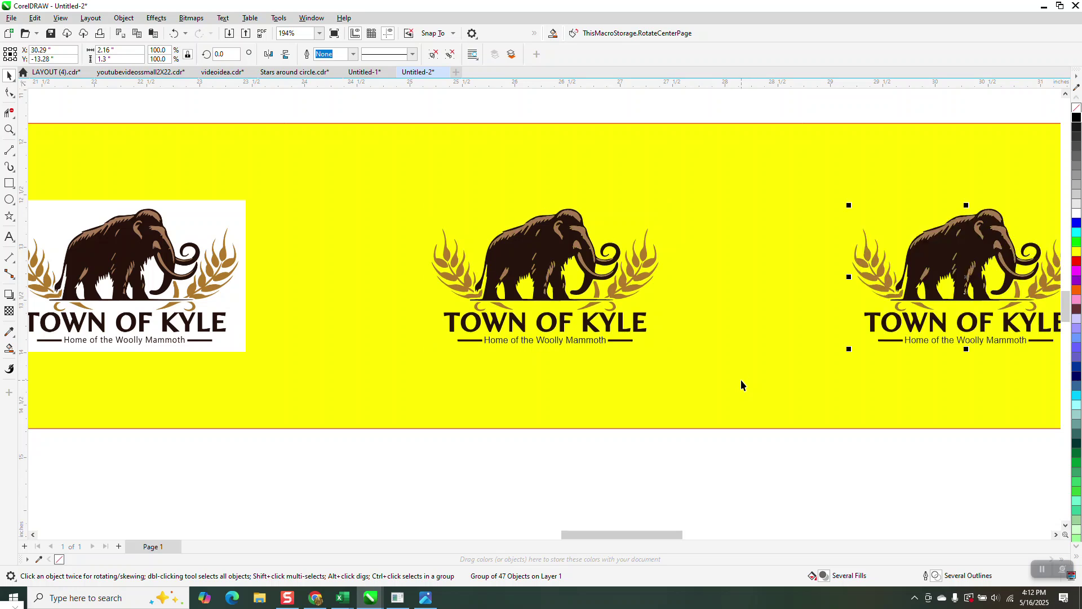
# Remove the fill from the duplicated logo and give it a black hairline outline
pyautogui.scroll(-1, 789, 225)
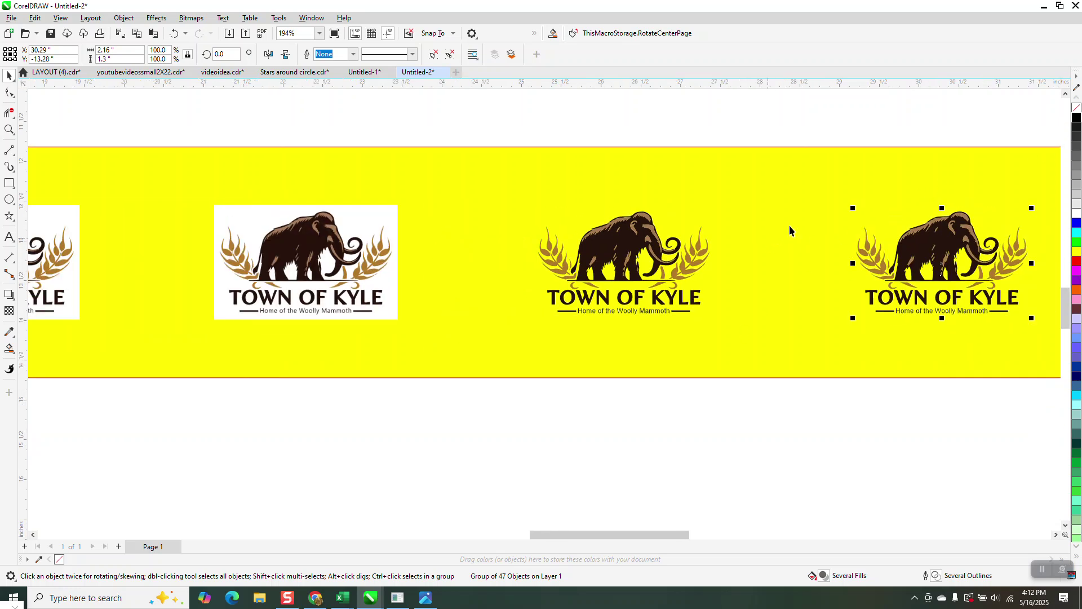
pyautogui.click(1076, 108)
pyautogui.rightClick(1077, 117)
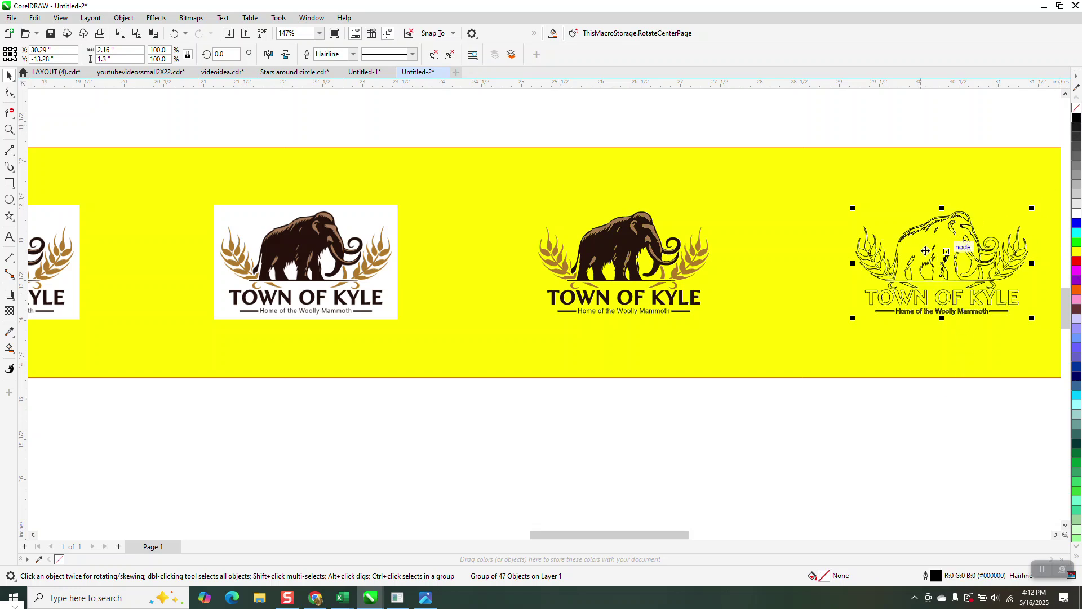
# Apply an outside contour with 1 step and a 0.1-inch offset to the outline-only logo
pyautogui.scroll(-1, 874, 277)
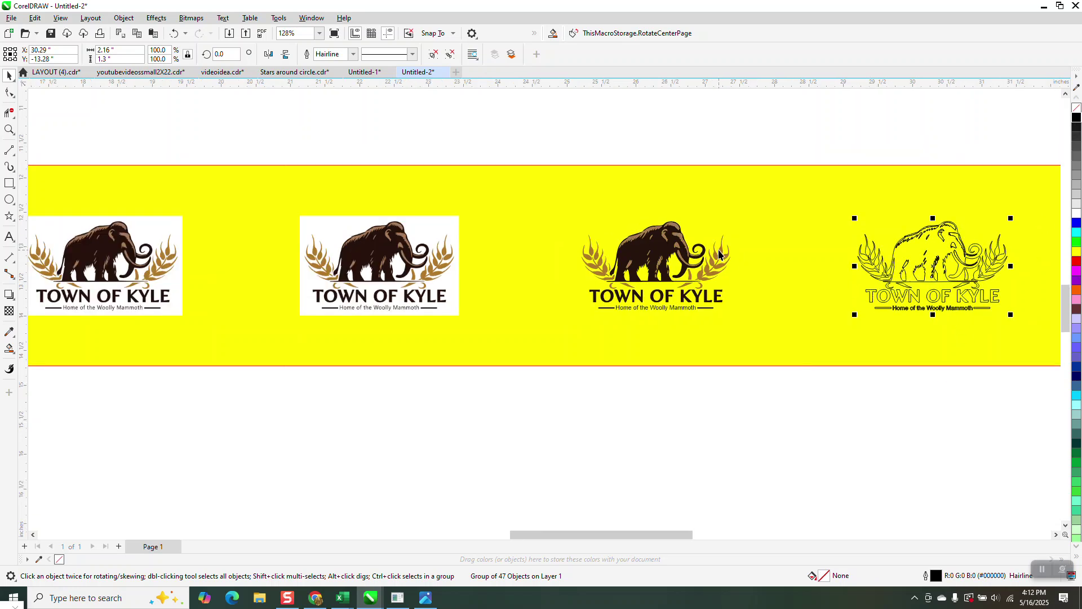
pyautogui.click(164, 18)
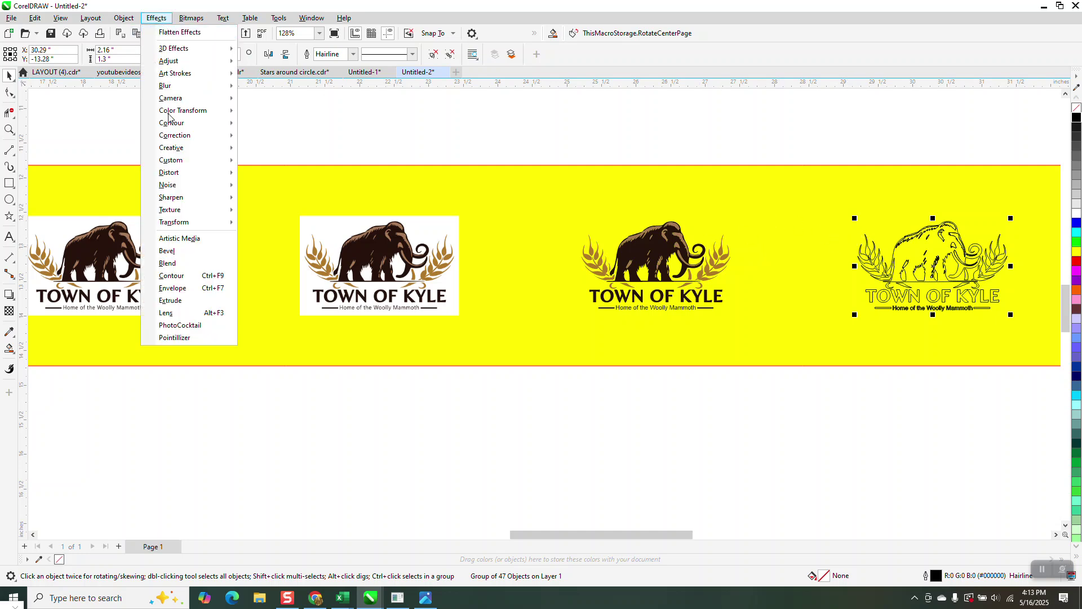
pyautogui.click(184, 276)
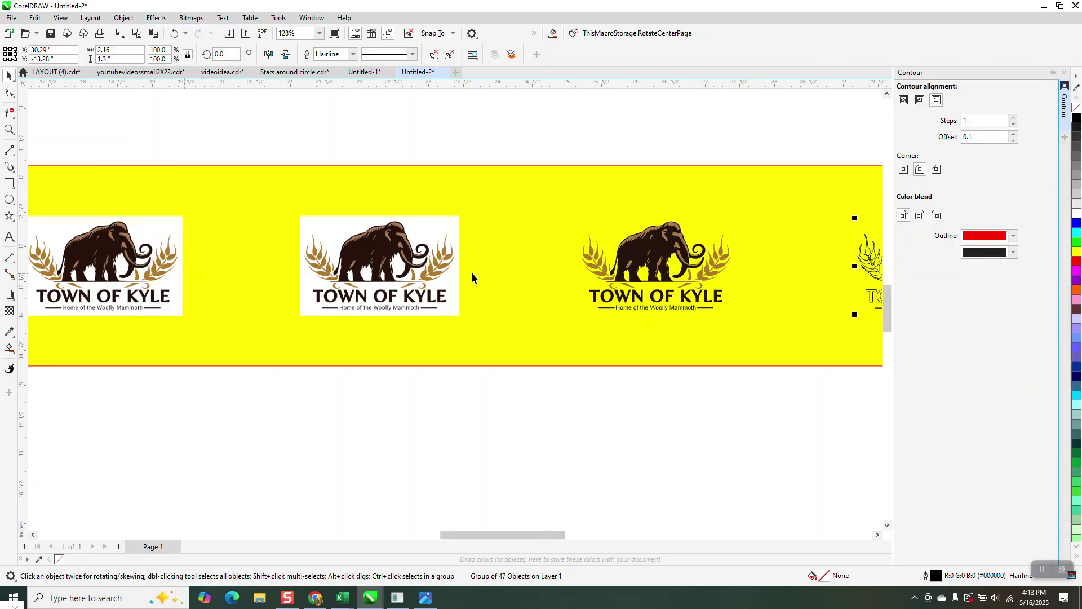
pyautogui.click(934, 102)
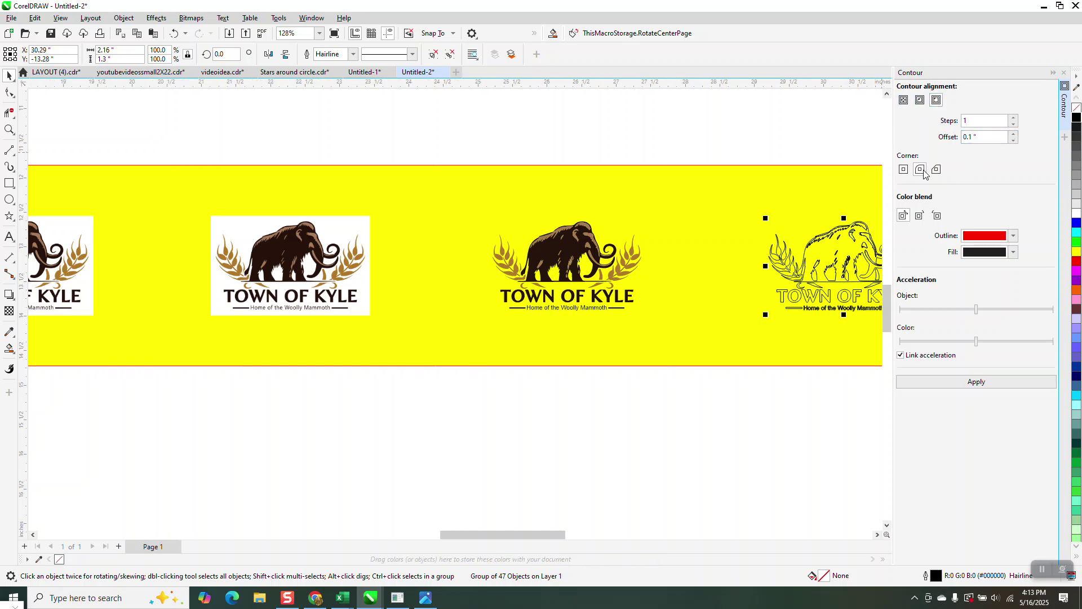
pyautogui.click(981, 382)
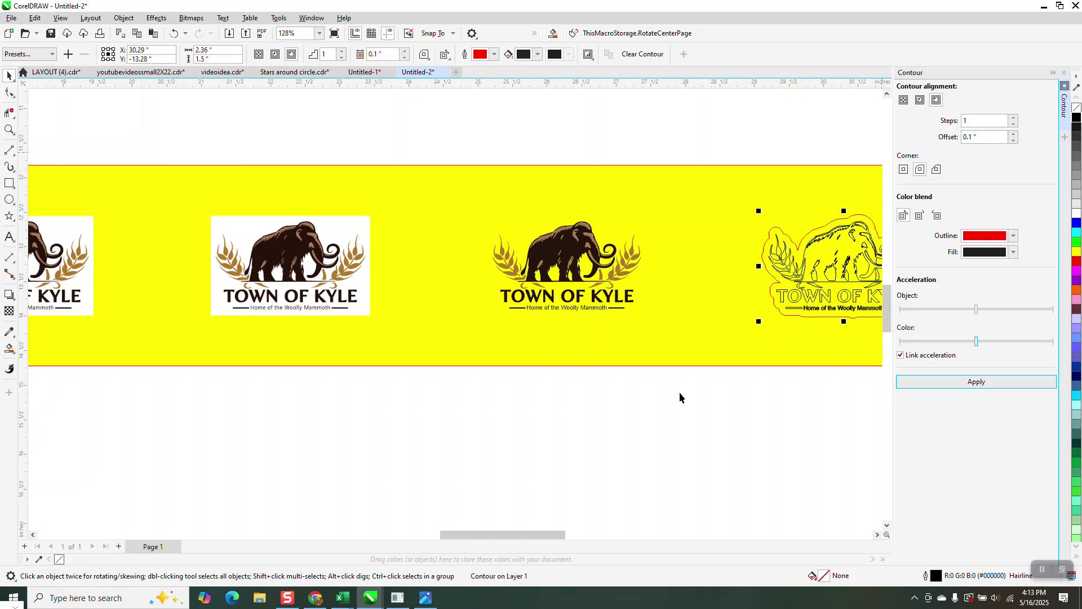
# Inspect the red contour around the outline-only logo up close and in relation to the neighbouring logo
pyautogui.click(9, 130)
pyautogui.scroll(-2, 778, 367)
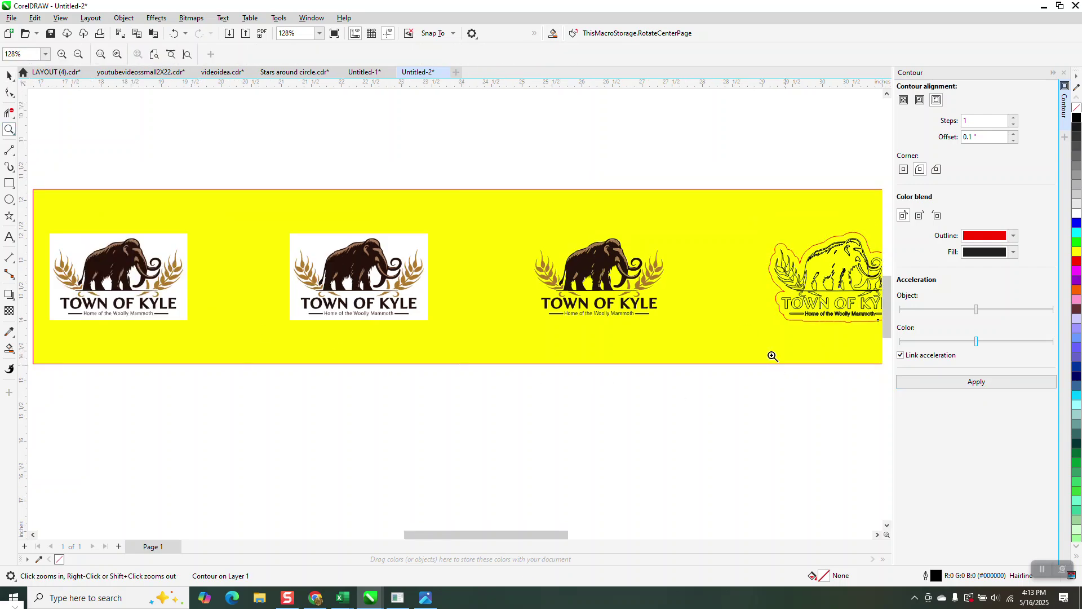
pyautogui.moveTo(883, 341); pyautogui.dragTo(827, 344)
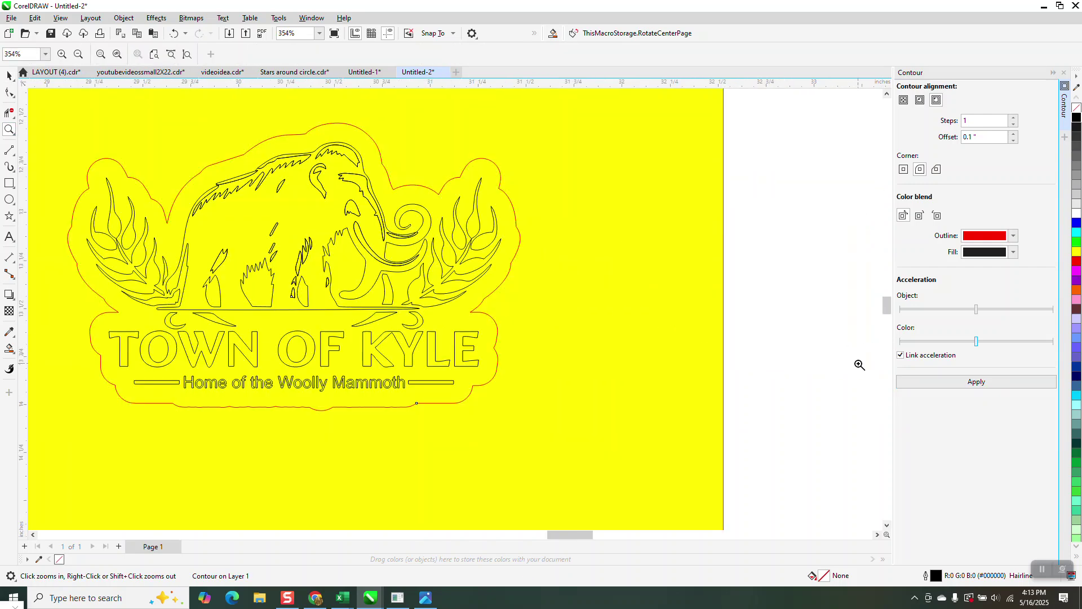
pyautogui.scroll(-1, 860, 362)
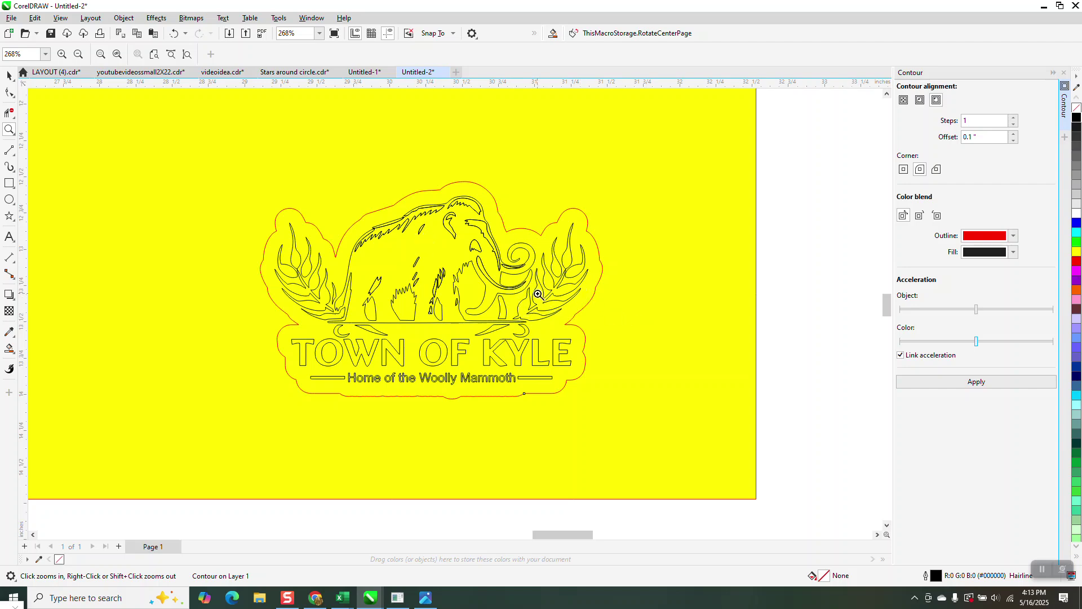
pyautogui.scroll(-1, 592, 266)
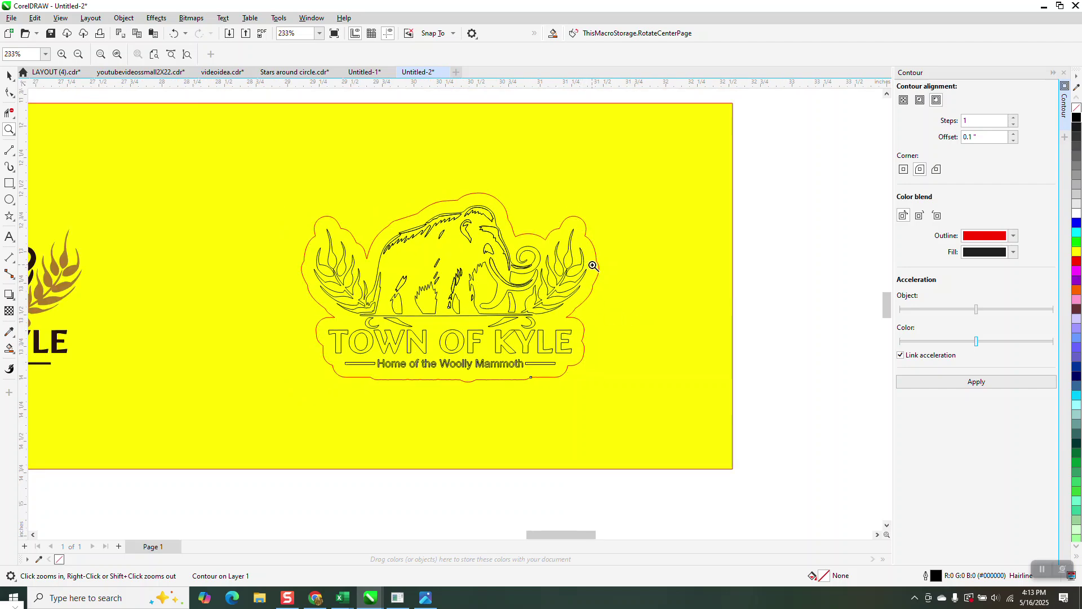
pyautogui.scroll(-2, 593, 266)
pyautogui.scroll(-2, 626, 275)
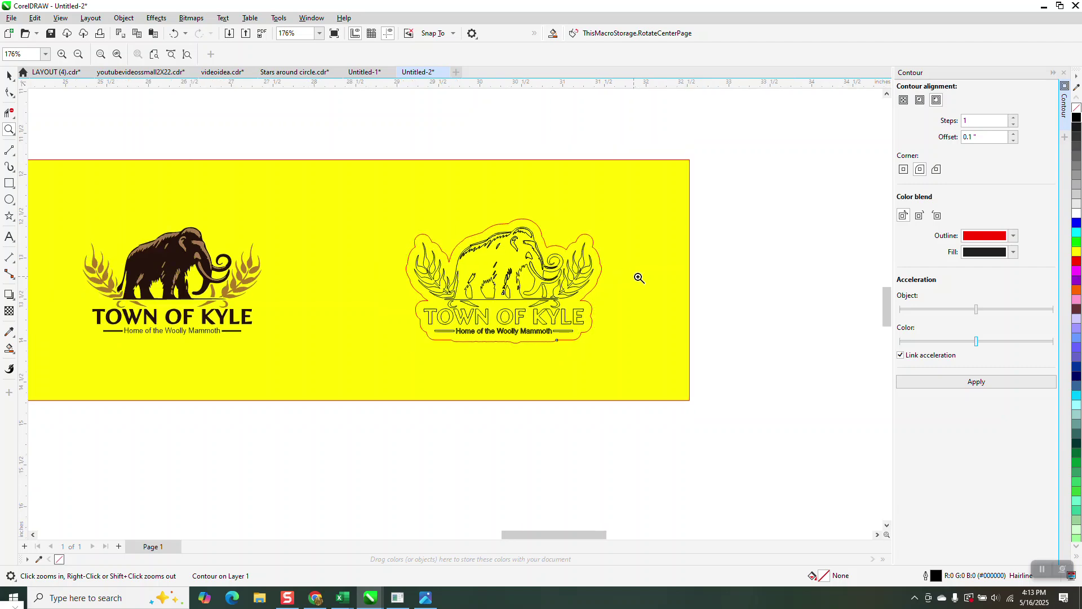
# Break the contour apart from the outline-only logo and clear the selection
pyautogui.click(9, 75)
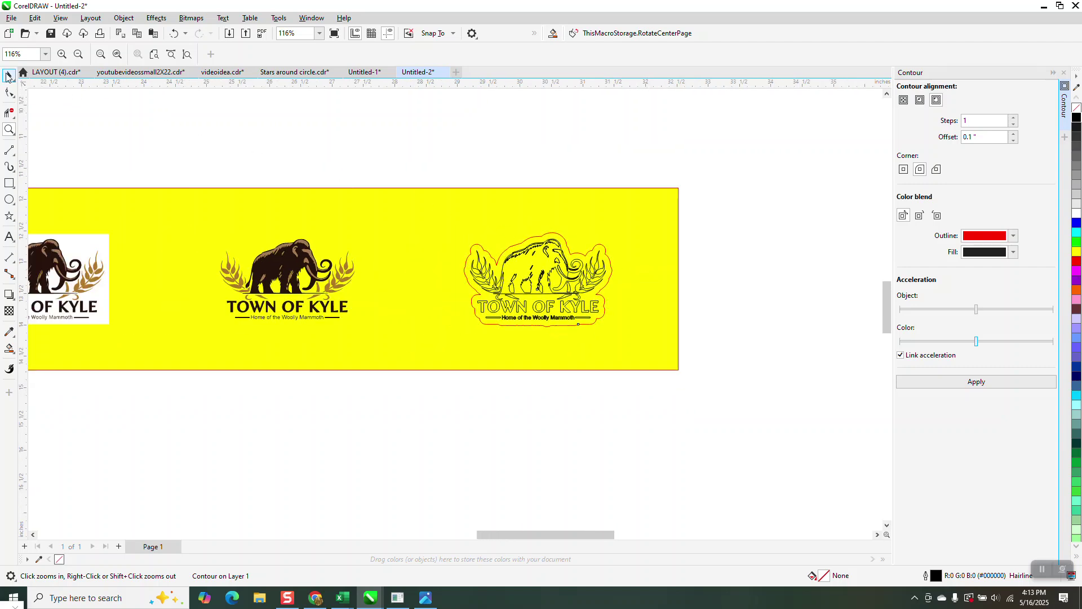
pyautogui.click(124, 18)
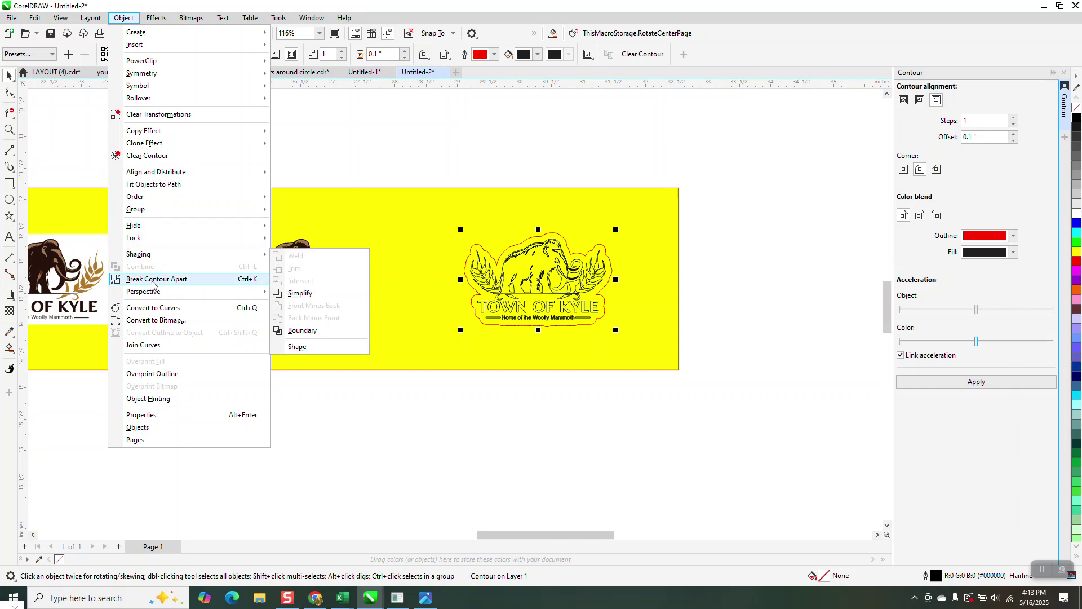
pyautogui.click(152, 279)
pyautogui.click(366, 119)
# Nudge the separated red contour 4 inches to the right, off the yellow rectangle
pyautogui.scroll(-3, 783, 265)
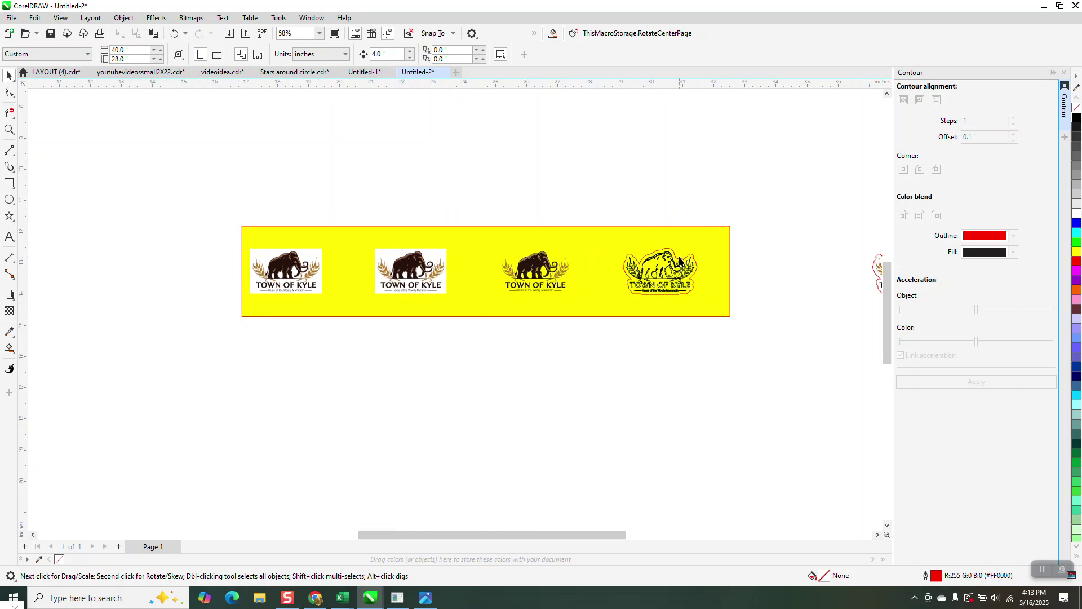
pyautogui.click(684, 259)
pyautogui.press('Right')
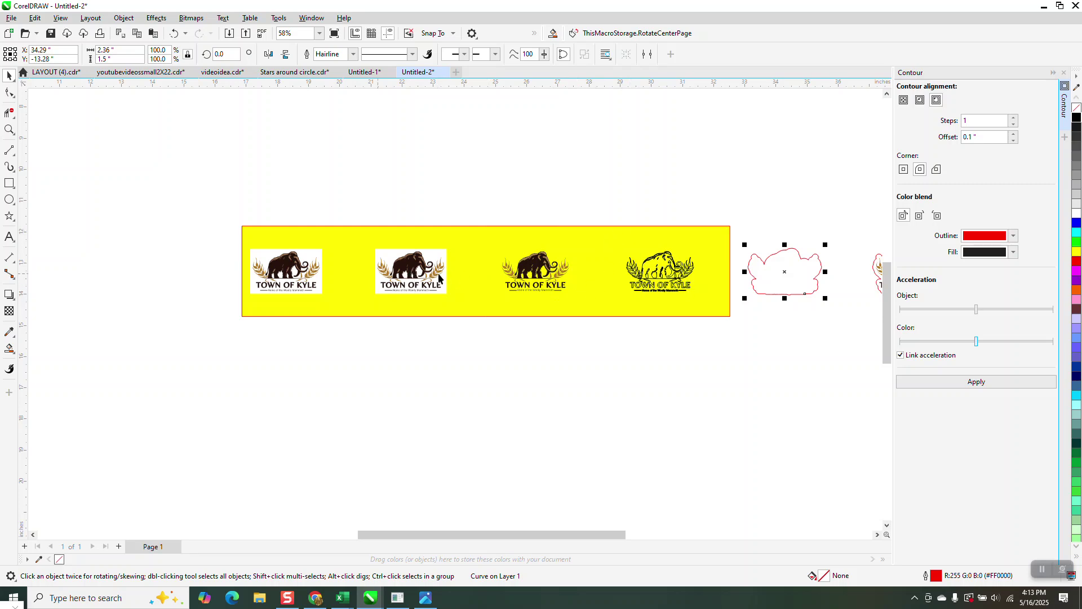
# Try a white fill and a black fill on the outline-only logo group
pyautogui.moveTo(619, 227); pyautogui.dragTo(761, 335)
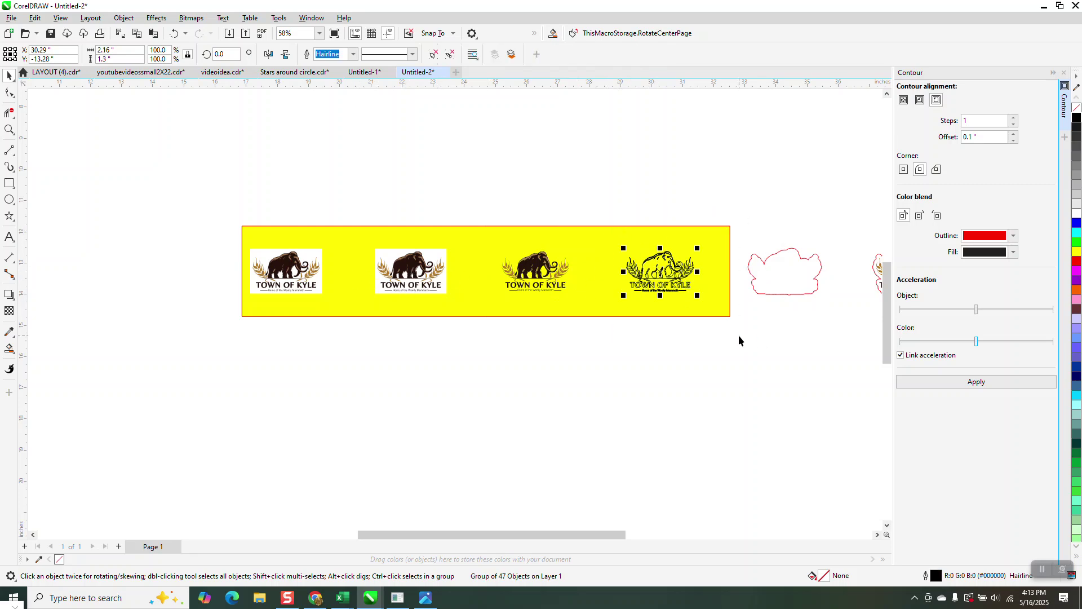
pyautogui.click(1076, 213)
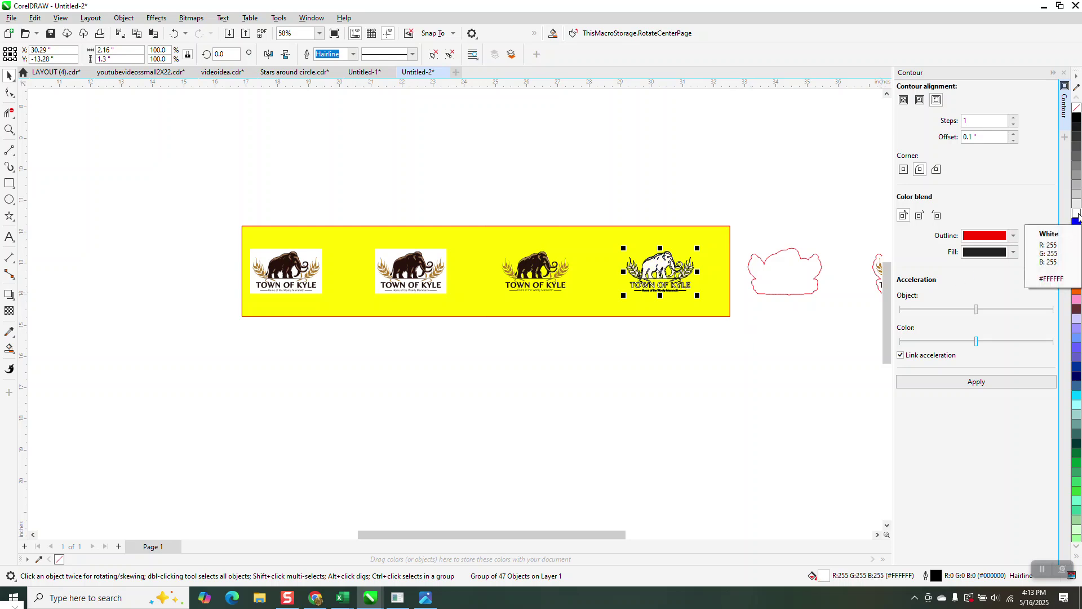
pyautogui.click(1077, 117)
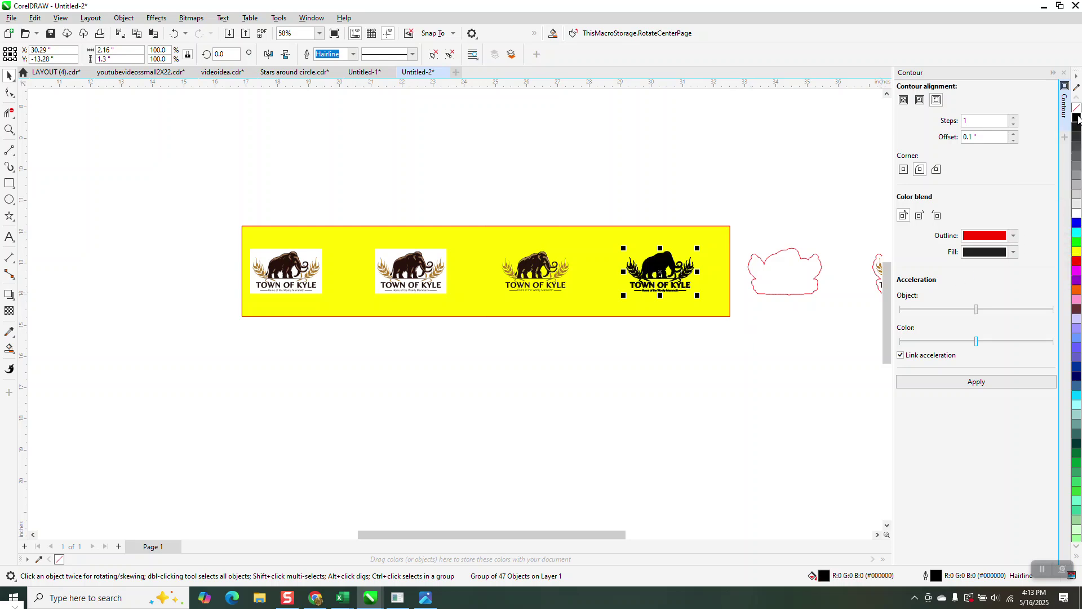
# Compare the black silhouette with the coloured logo, examining the mammoth's inner details up close
pyautogui.moveTo(584, 209); pyautogui.dragTo(731, 318)
pyautogui.click(9, 130)
pyautogui.moveTo(589, 226); pyautogui.dragTo(696, 305)
pyautogui.scroll(-1, 795, 315)
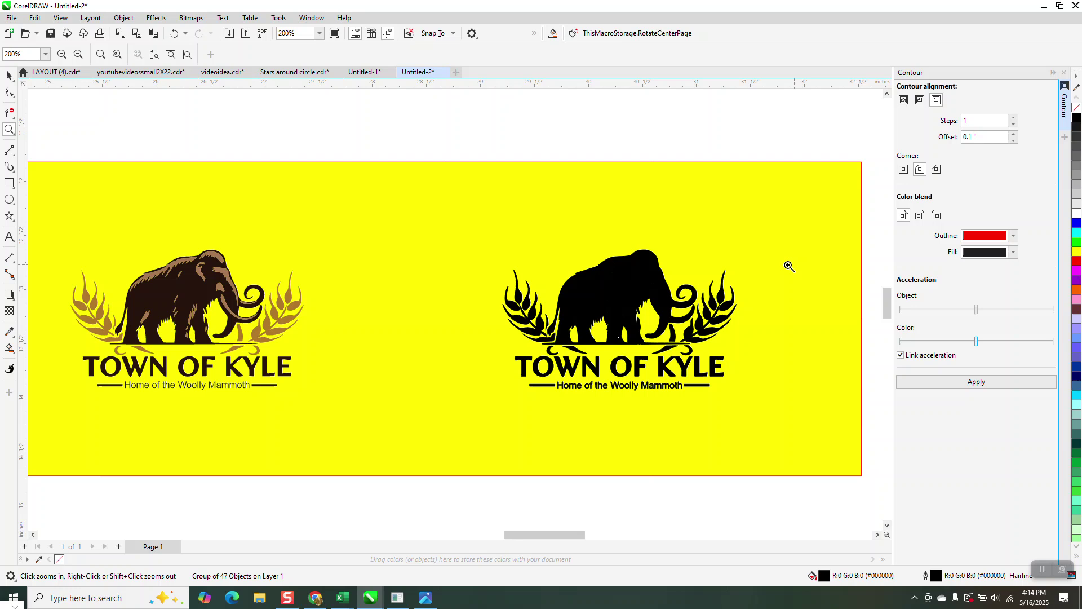
pyautogui.click(9, 76)
pyautogui.click(9, 129)
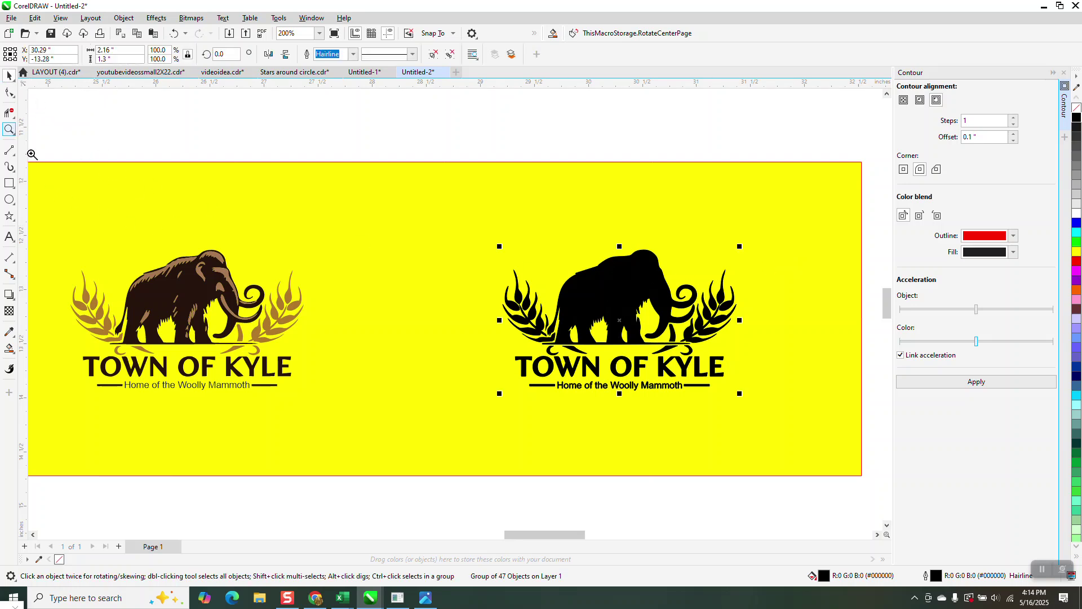
pyautogui.moveTo(209, 248); pyautogui.dragTo(239, 270)
pyautogui.scroll(-7, 705, 219)
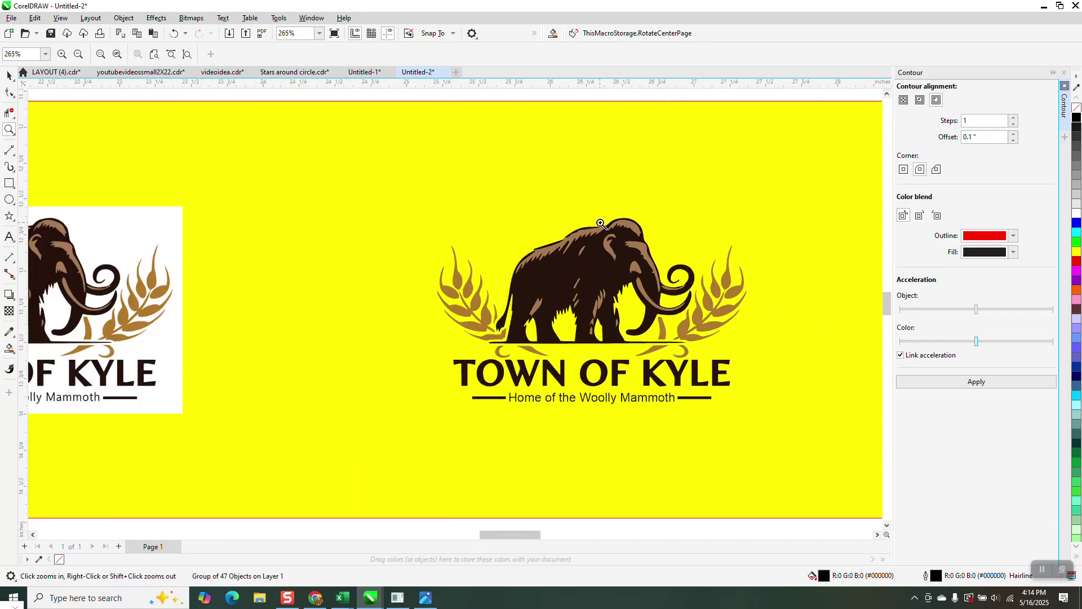
pyautogui.scroll(-1, 593, 225)
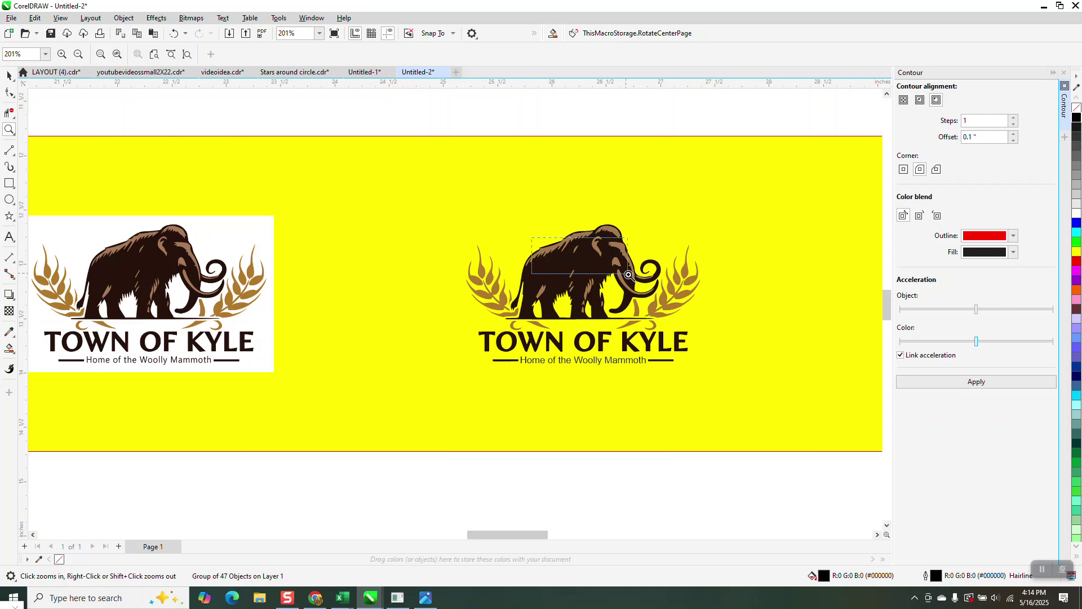
pyautogui.scroll(5, 635, 278)
pyautogui.scroll(-3, 562, 234)
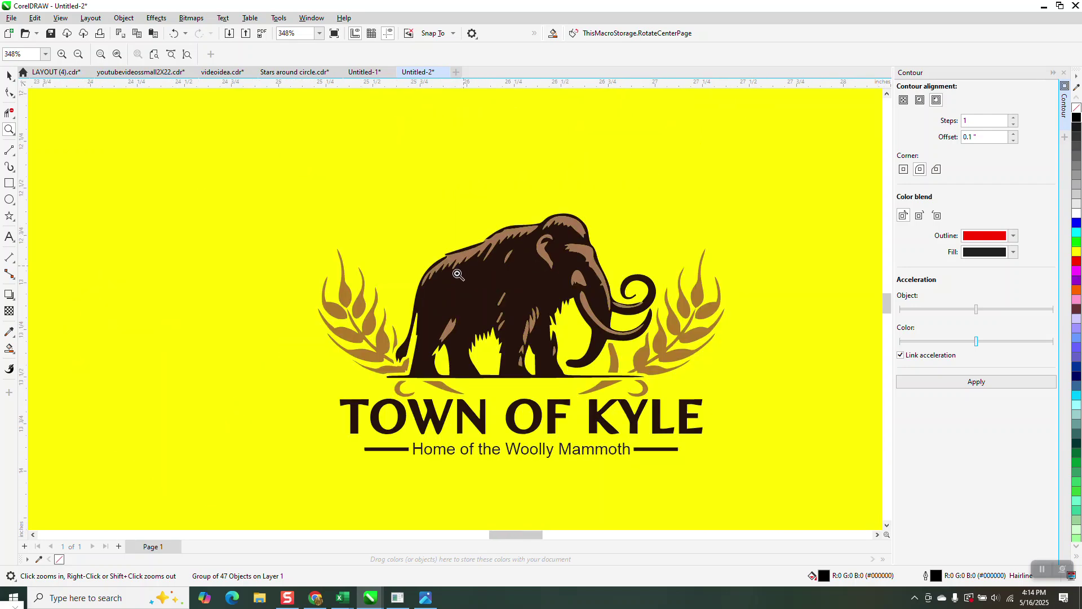
pyautogui.scroll(-3, 465, 266)
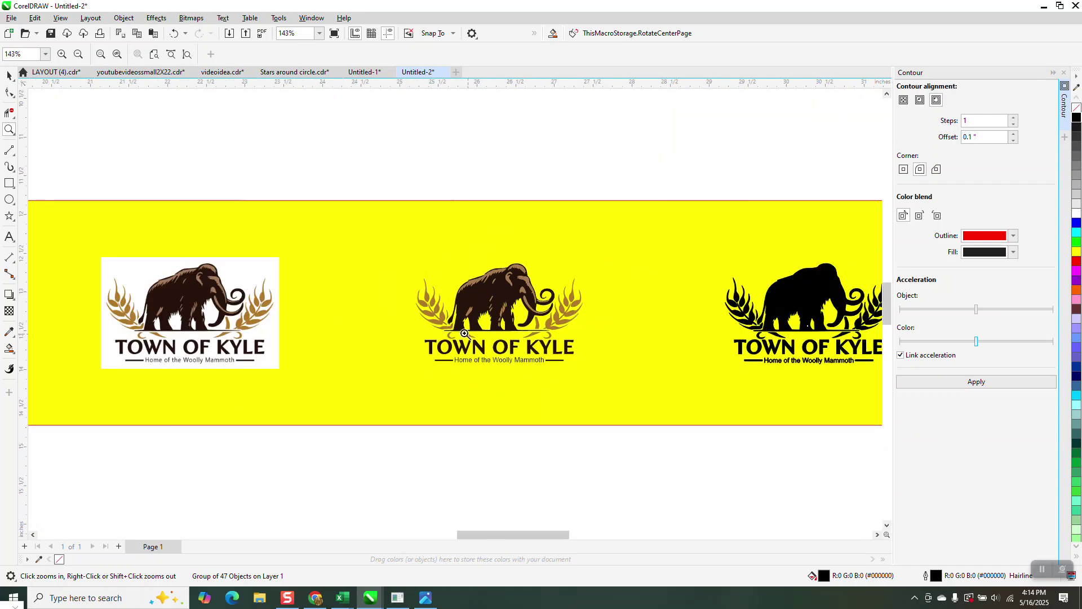
# Undo the black fill, the white fill and the contour's move
pyautogui.click(175, 35)
pyautogui.click(175, 35)
pyautogui.click(174, 35)
pyautogui.rightClick(355, 220)
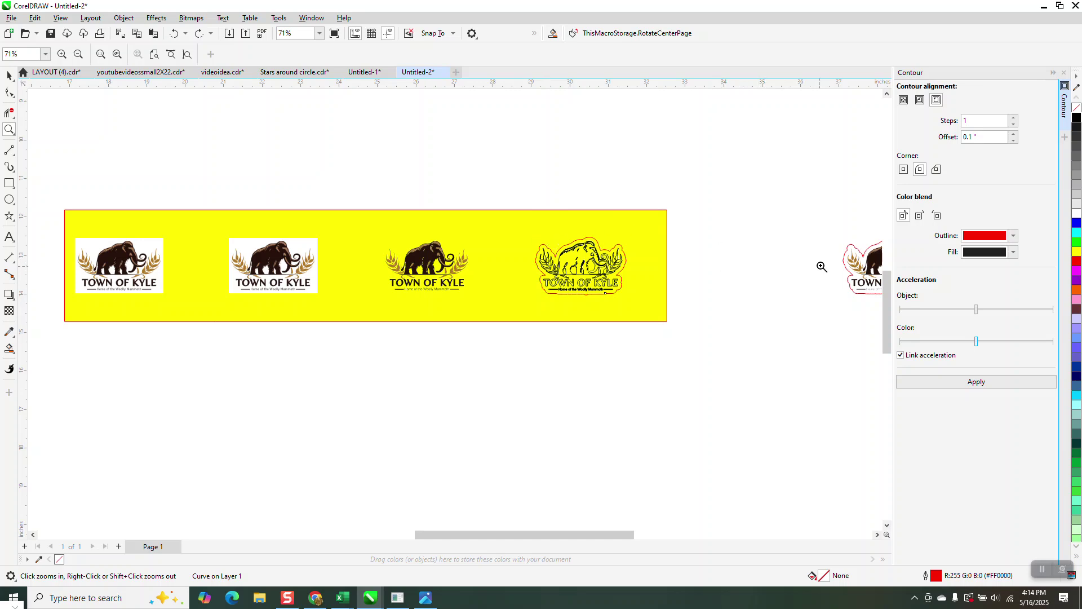
# Compare the tagline lettering of the finished contoured logo with that of the coloured logo on yellow
pyautogui.scroll(-2, 789, 268)
pyautogui.moveTo(810, 249); pyautogui.dragTo(888, 313)
pyautogui.moveTo(176, 357); pyautogui.dragTo(358, 390)
pyautogui.scroll(-1, 524, 290)
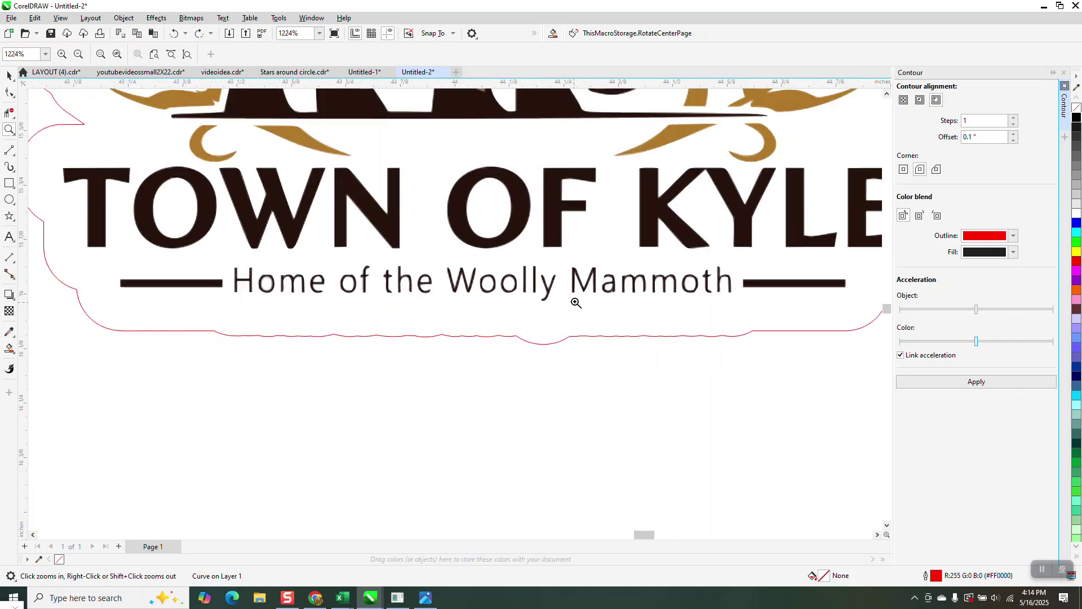
pyautogui.scroll(-5, 562, 301)
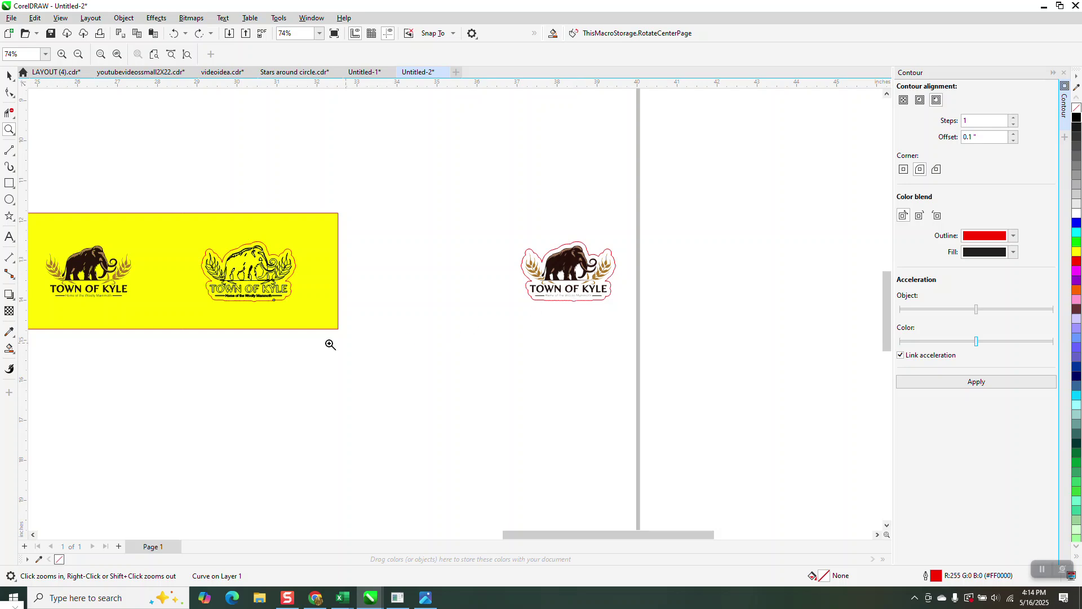
pyautogui.moveTo(58, 283); pyautogui.dragTo(132, 311)
# Ungroup the coloured logo on the yellow rectangle
pyautogui.click(9, 76)
pyautogui.click(415, 302)
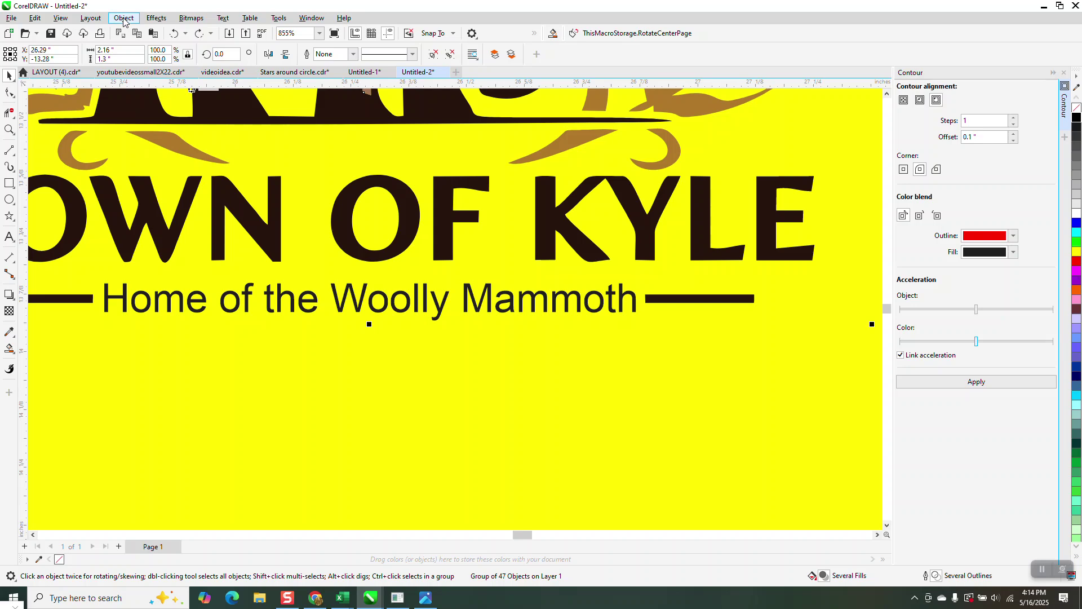
pyautogui.click(123, 18)
pyautogui.moveTo(150, 213)
pyautogui.click(284, 224)
# Move the "Home of the Woolly Mammoth" text out of the coloured logo to just below the outline-only logo
pyautogui.scroll(-4, 361, 388)
pyautogui.scroll(-1, 354, 356)
pyautogui.click(363, 351)
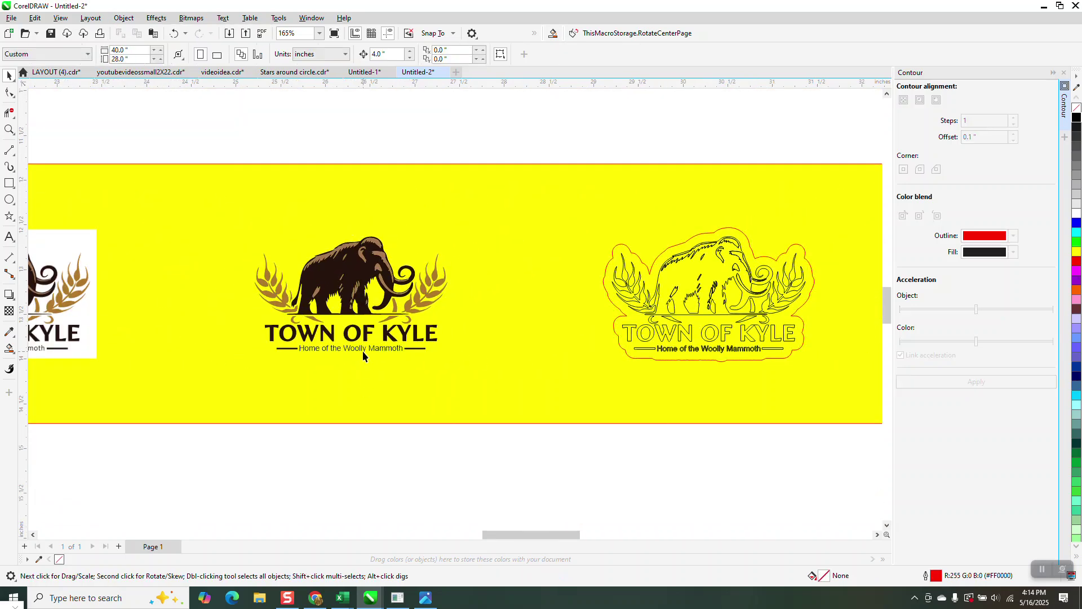
pyautogui.moveTo(378, 357); pyautogui.dragTo(778, 404)
pyautogui.moveTo(568, 535); pyautogui.dragTo(638, 531)
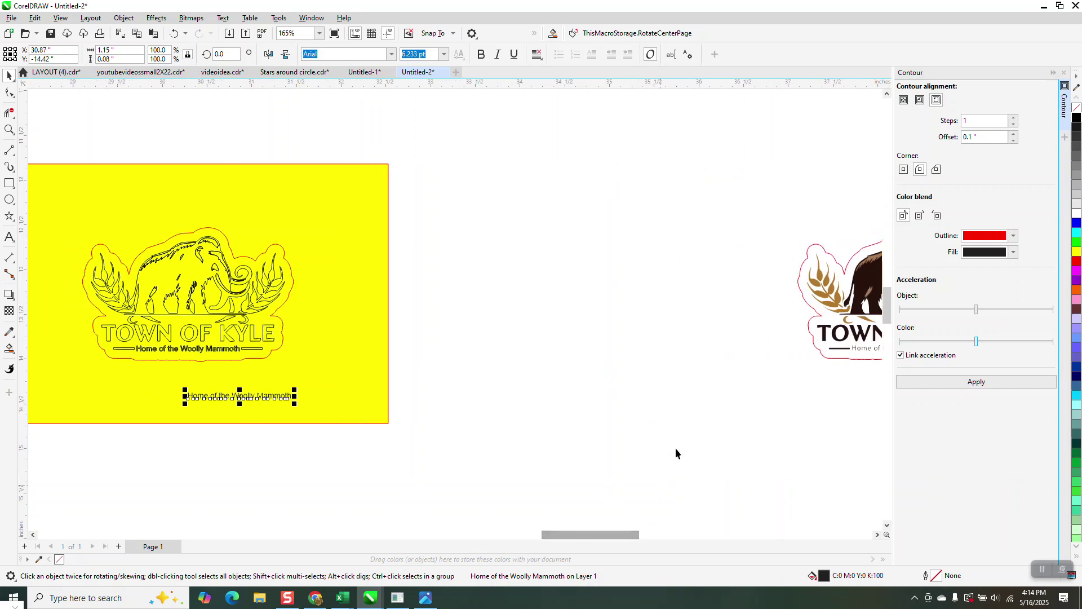
# Move the contoured coloured logo 4 inches left, beside the yellow rectangle, and centre the loose tagline text just below it
pyautogui.scroll(-1, 785, 275)
pyautogui.scroll(-1, 764, 234)
pyautogui.moveTo(758, 231); pyautogui.dragTo(790, 344)
pyautogui.moveTo(733, 290); pyautogui.dragTo(533, 289)
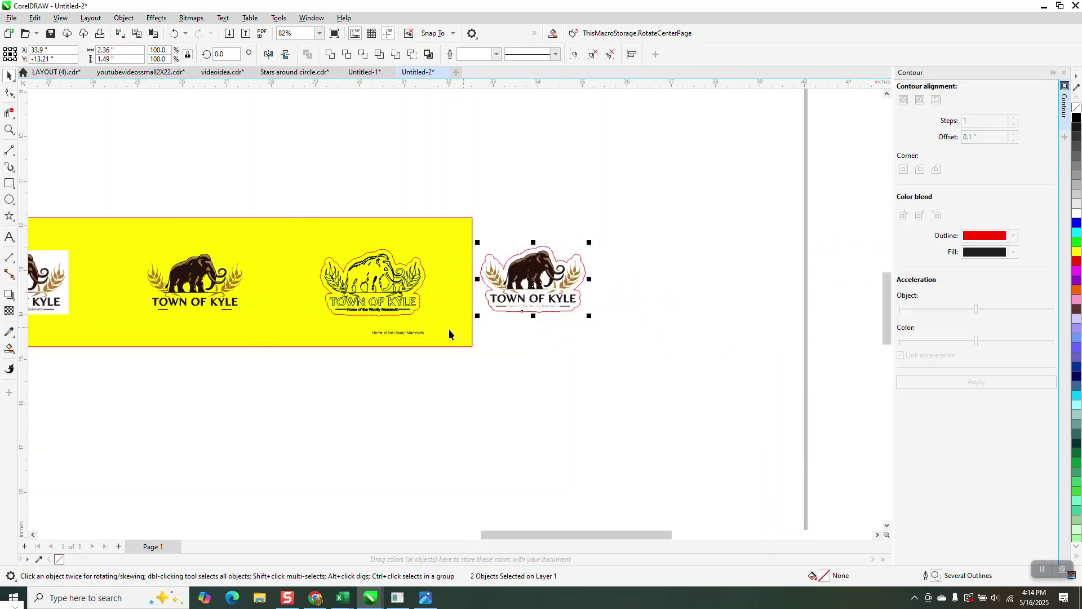
pyautogui.moveTo(418, 331); pyautogui.dragTo(557, 331)
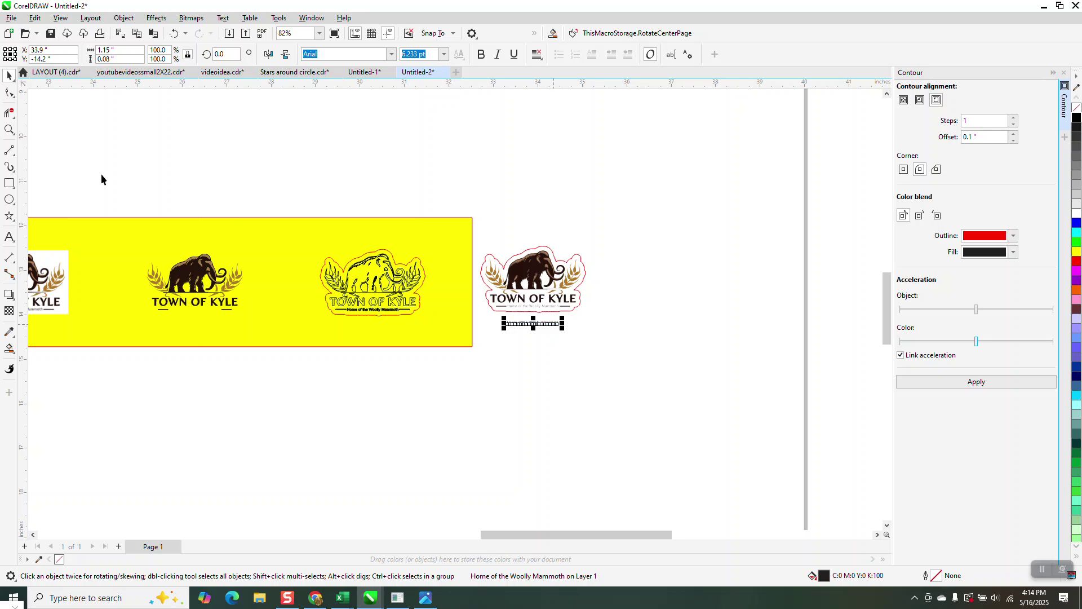
# Move the red contour line 4 inches to the right, off the coloured logo
pyautogui.click(10, 130)
pyautogui.moveTo(455, 235); pyautogui.dragTo(712, 385)
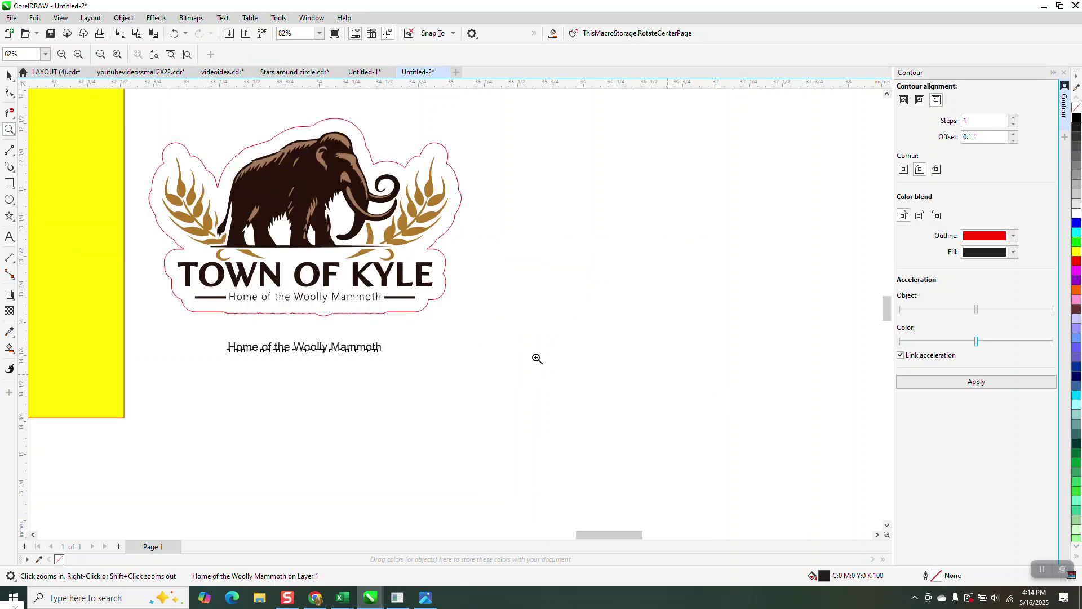
pyautogui.click(10, 77)
pyautogui.click(456, 168)
pyautogui.moveTo(455, 169); pyautogui.dragTo(984, 170)
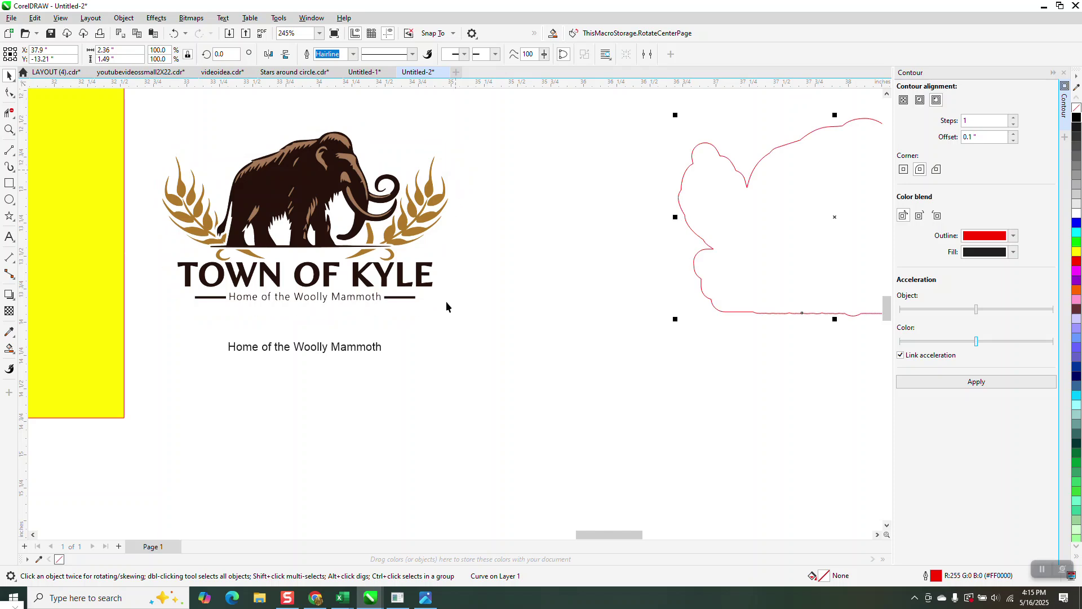
# Ungroup the coloured logo beside the yellow rectangle
pyautogui.click(310, 303)
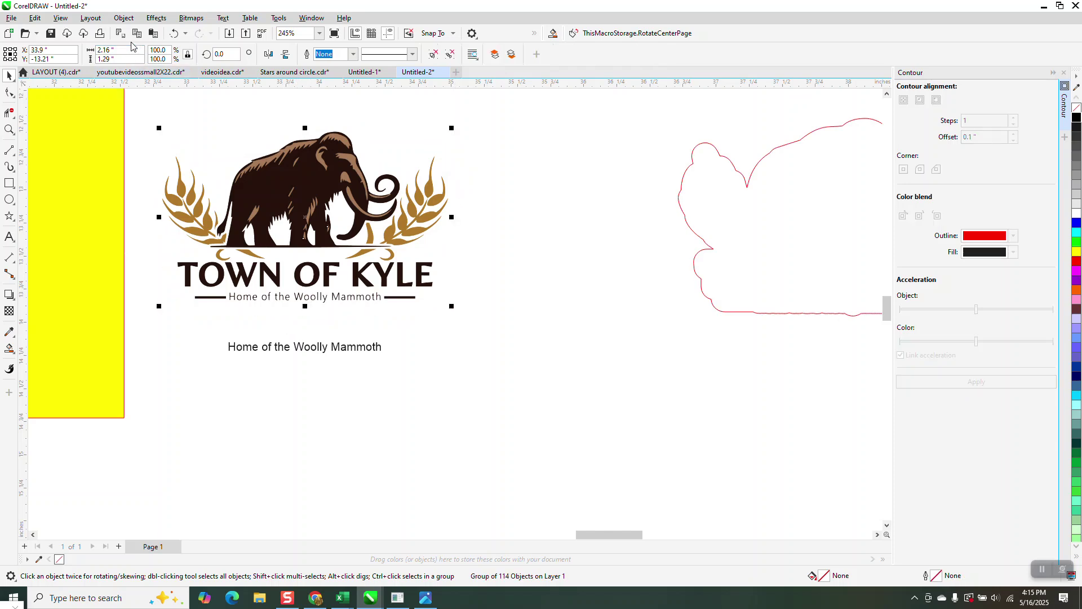
pyautogui.click(156, 18)
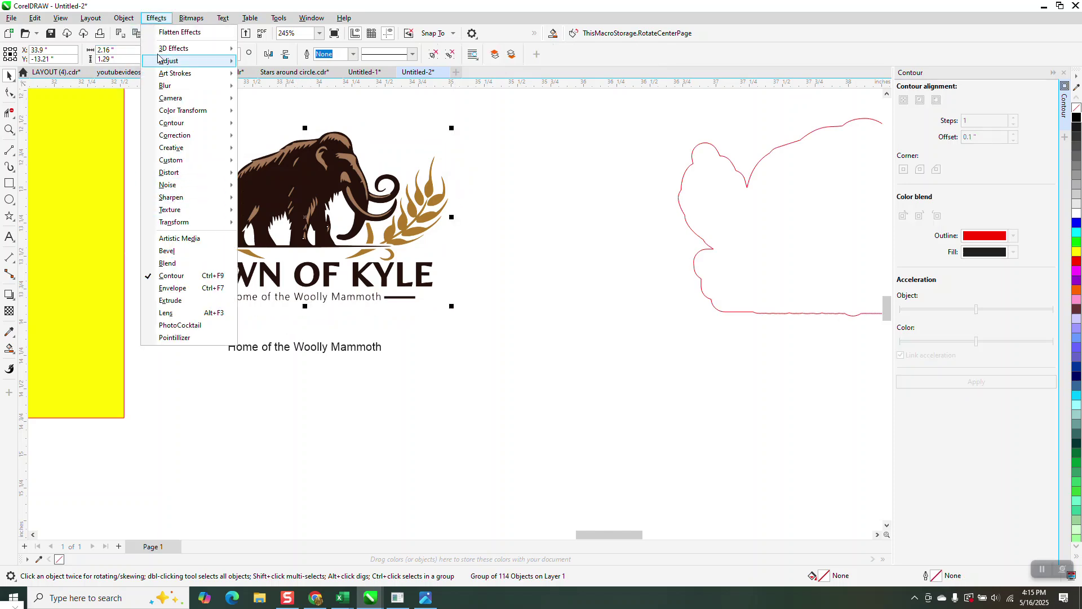
pyautogui.click(122, 19)
pyautogui.moveTo(150, 209)
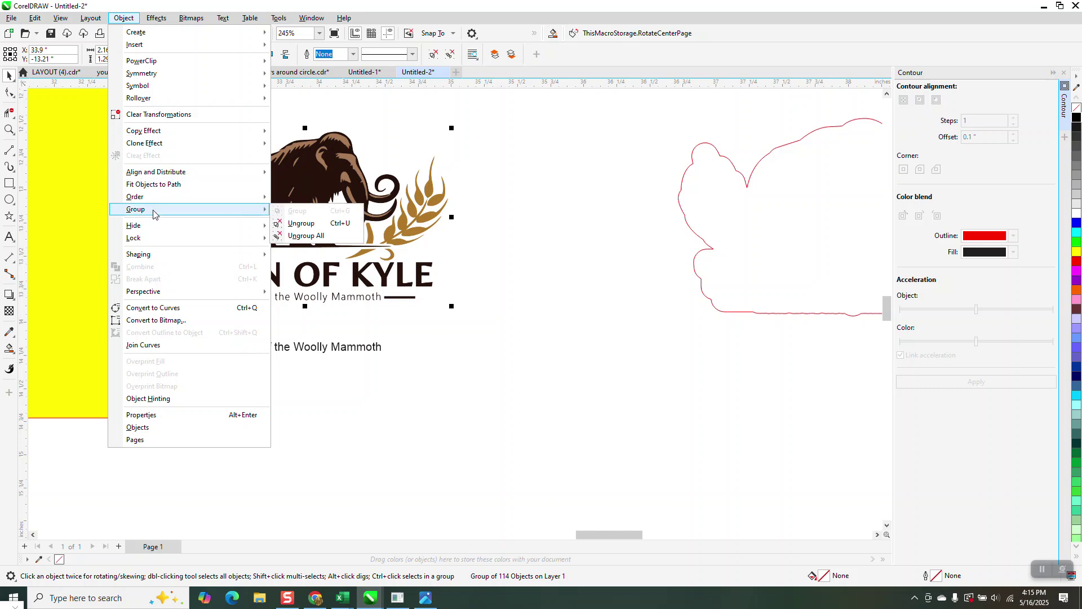
pyautogui.click(322, 224)
pyautogui.click(459, 193)
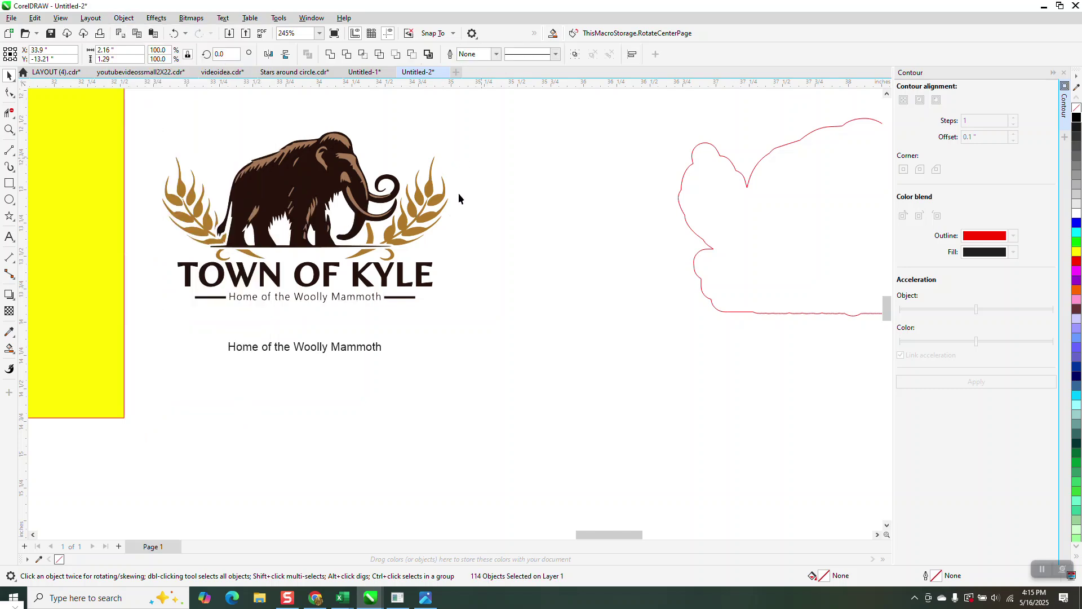
# Delete the logo's thin tagline lettering and move the Arial "Home of the Woolly Mammoth" text into its place between the two dashes
pyautogui.click(378, 296)
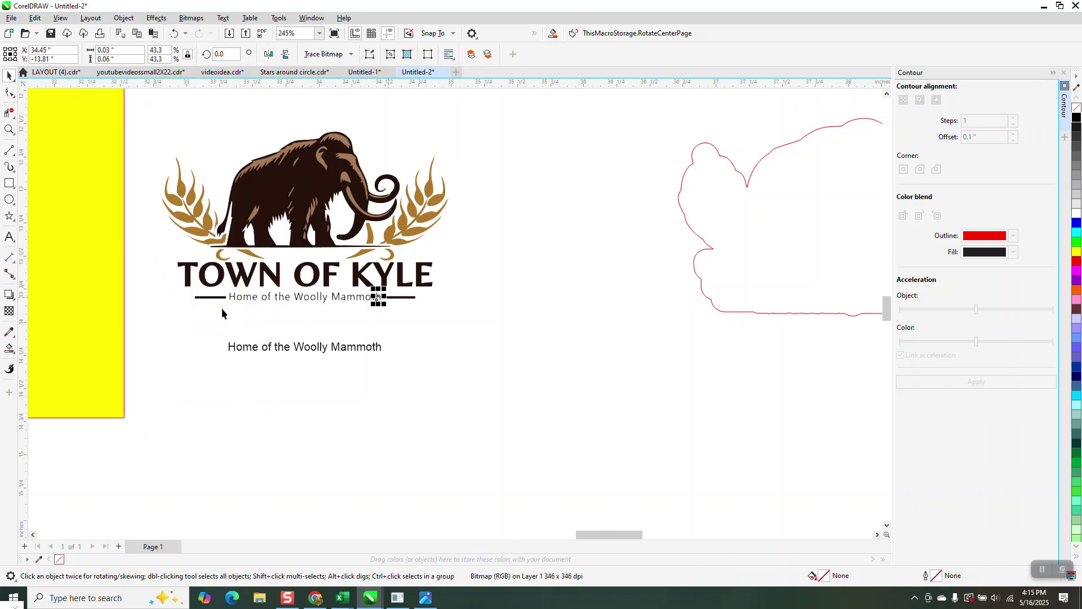
pyautogui.moveTo(228, 288); pyautogui.dragTo(242, 302)
pyautogui.moveTo(381, 307); pyautogui.dragTo(383, 307)
pyautogui.press('Delete')
pyautogui.moveTo(358, 352); pyautogui.dragTo(359, 305)
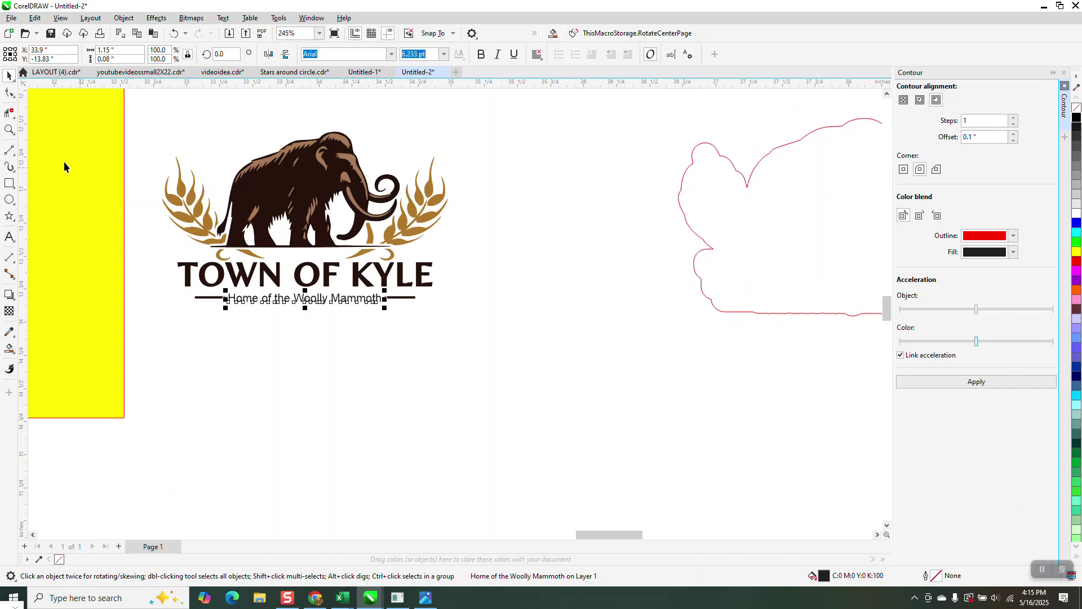
# Examine the edges of the "TOWN OF KYLE" lettering and the fit of the replaced tagline up close
pyautogui.click(9, 129)
pyautogui.moveTo(205, 261); pyautogui.dragTo(583, 360)
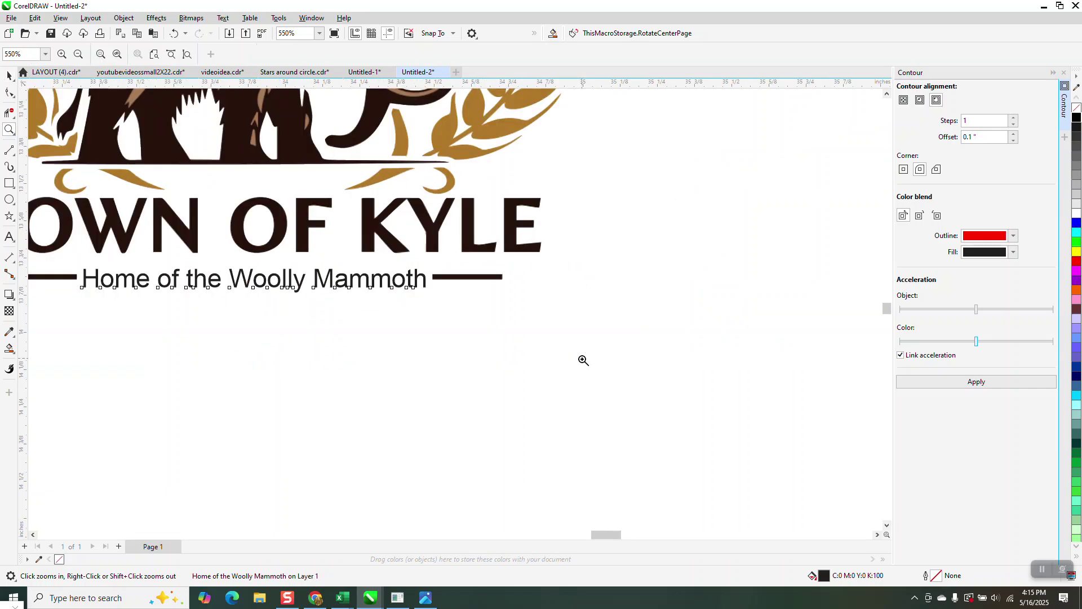
pyautogui.rightClick(575, 361)
pyautogui.moveTo(205, 218); pyautogui.dragTo(319, 284)
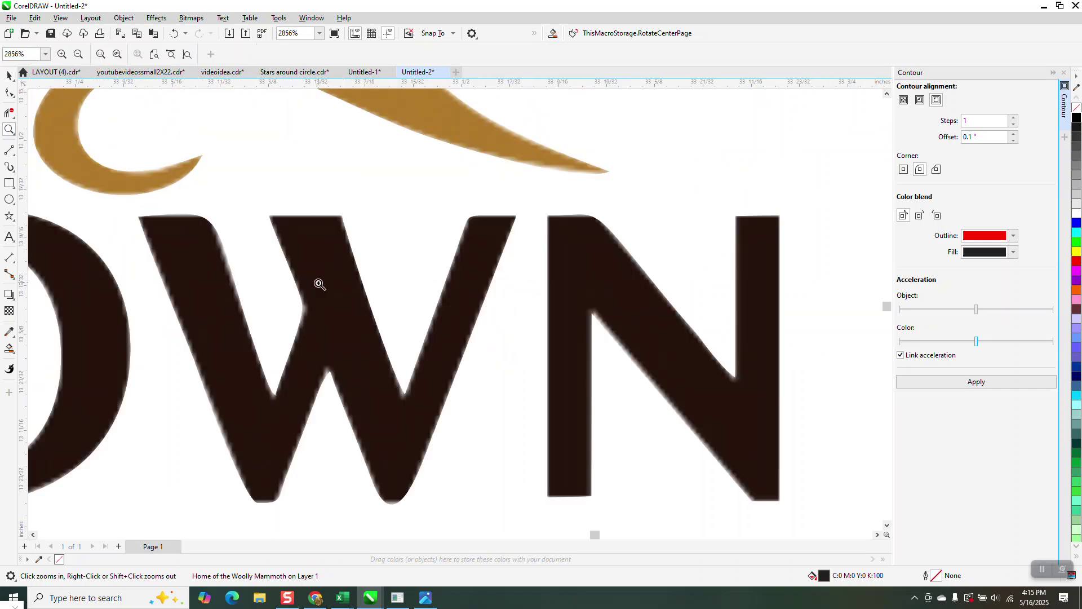
pyautogui.scroll(-3, 330, 340)
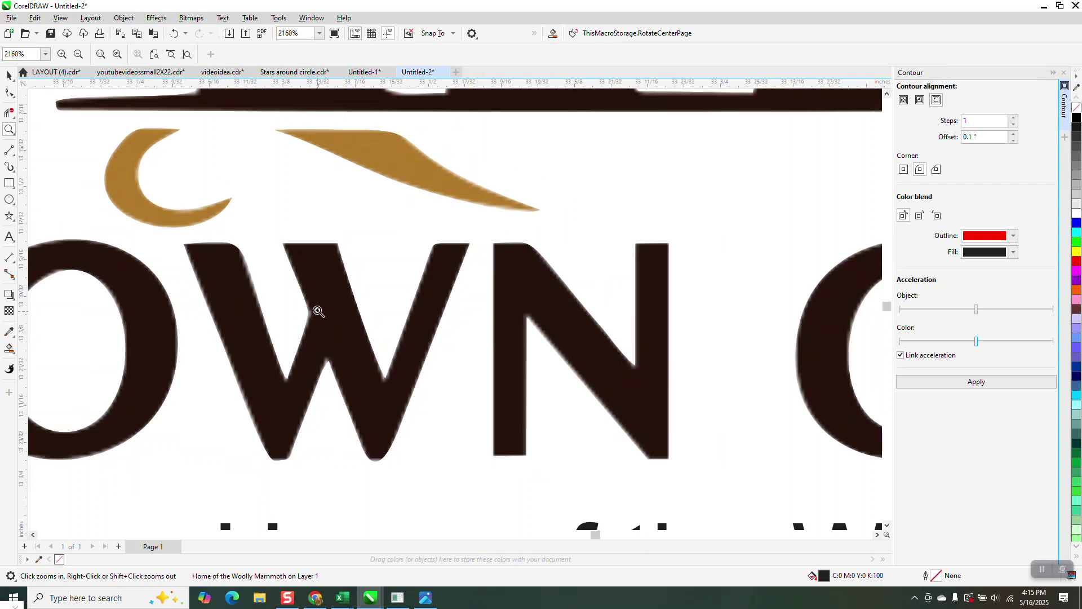
pyautogui.scroll(-2, 314, 305)
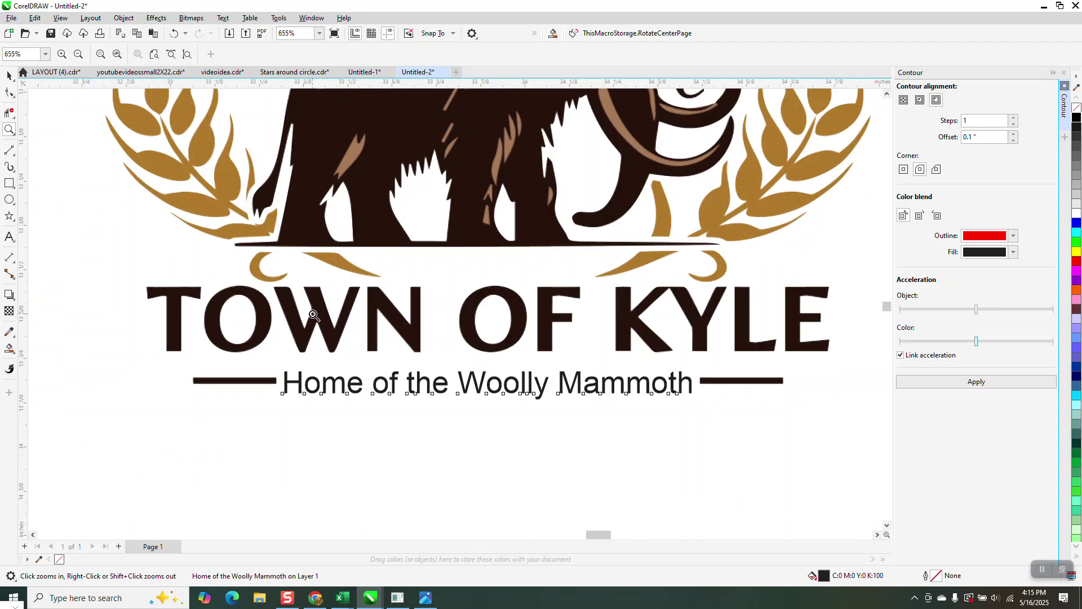
pyautogui.scroll(-2, 313, 316)
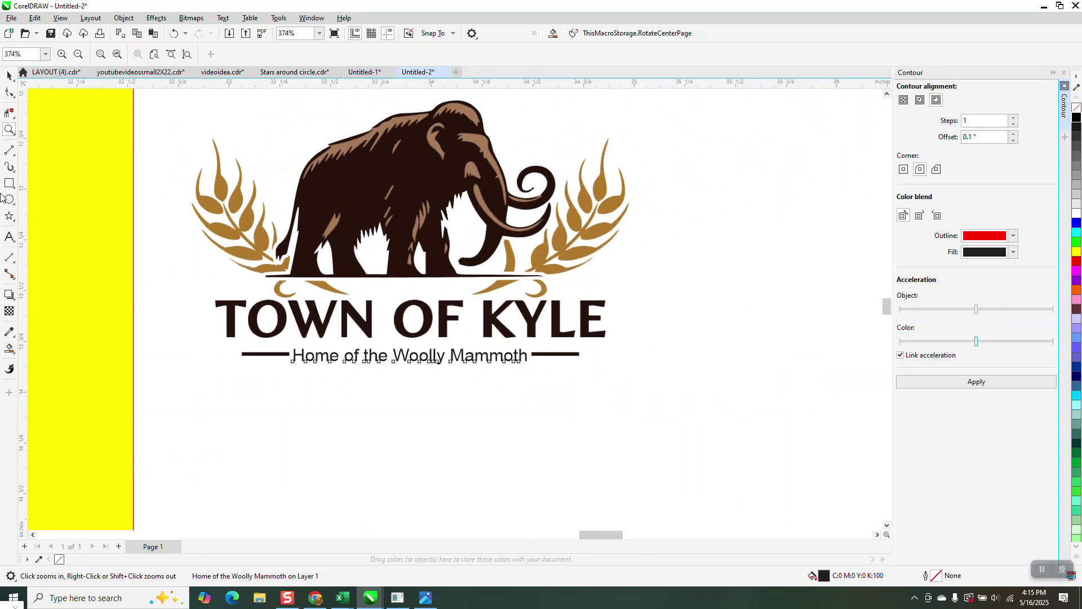
# Set the nudge distance to 0.01 inch and nudge the tagline text up in line with the dashes
pyautogui.moveTo(210, 313); pyautogui.dragTo(570, 387)
pyautogui.click(10, 75)
pyautogui.click(306, 390)
pyautogui.click(387, 54)
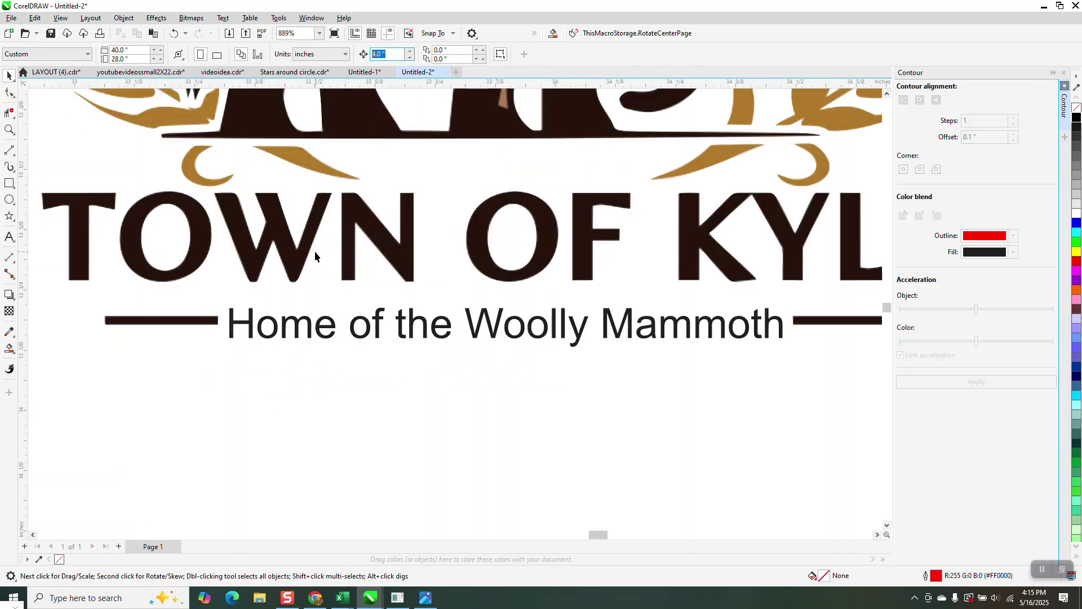
pyautogui.click(562, 338)
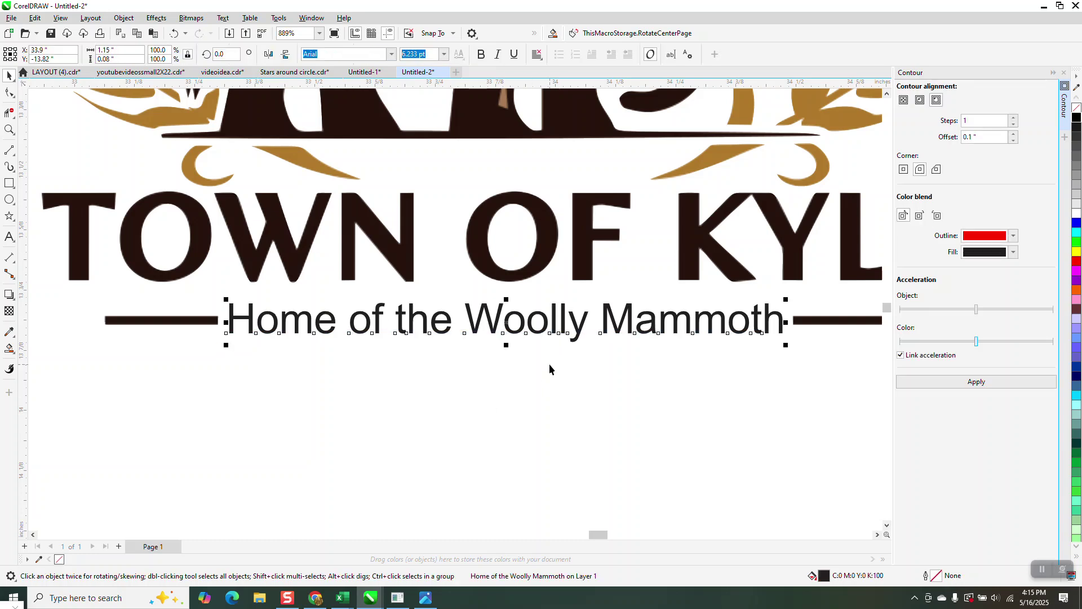
pyautogui.scroll(-3, 517, 387)
pyautogui.scroll(-2, 393, 217)
pyautogui.click(461, 426)
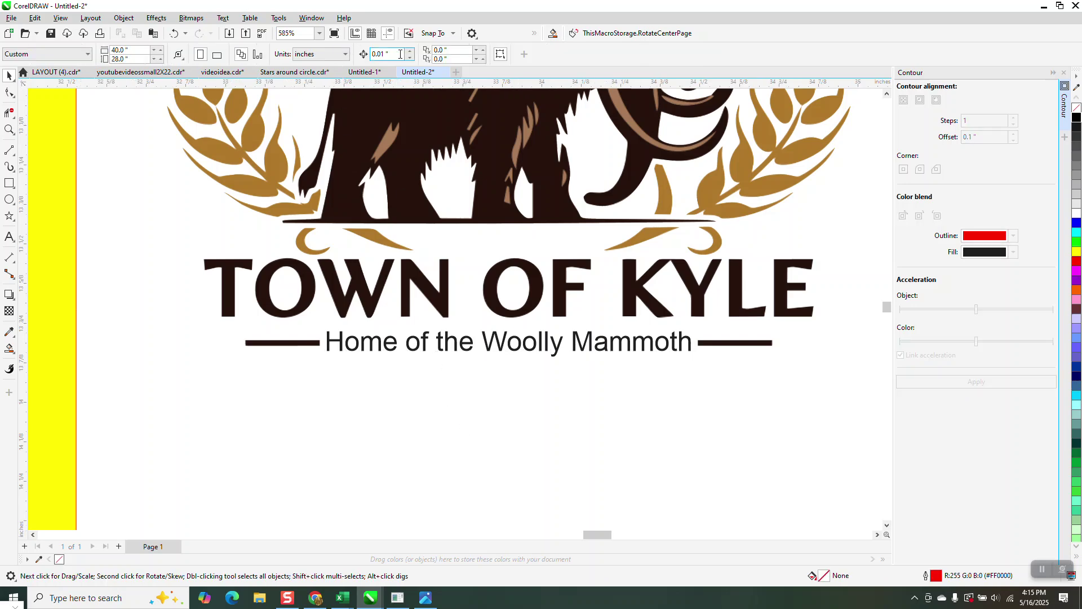
# Set the nudge distance to 4 inches and move the red contour line back around the coloured logo
pyautogui.write('4')
pyautogui.scroll(-8, 403, 435)
pyautogui.click(759, 370)
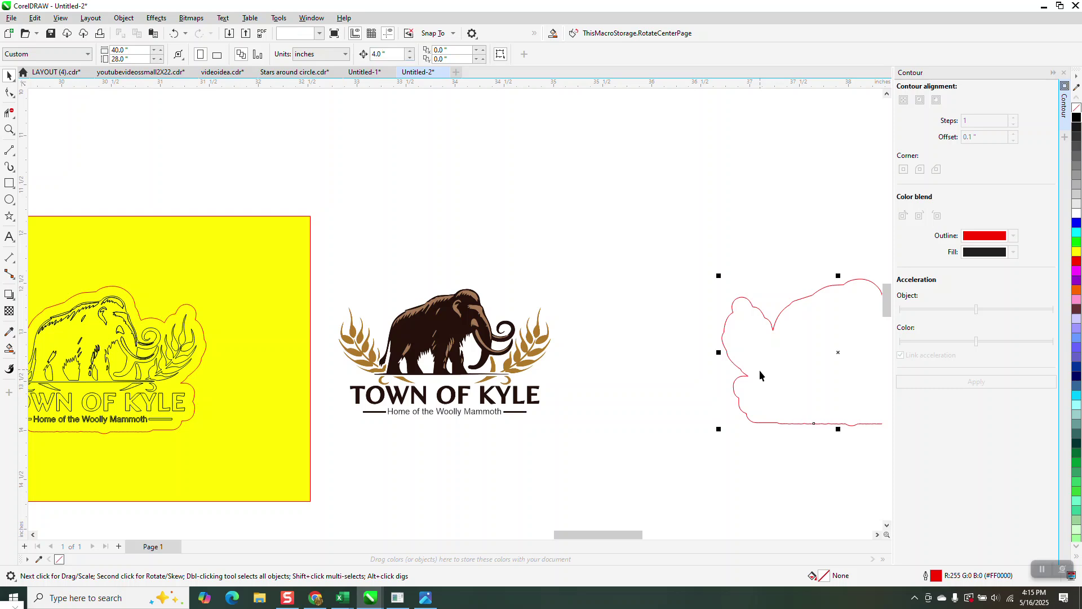
pyautogui.press('Up')
pyautogui.press('Left')
pyautogui.click(313, 299)
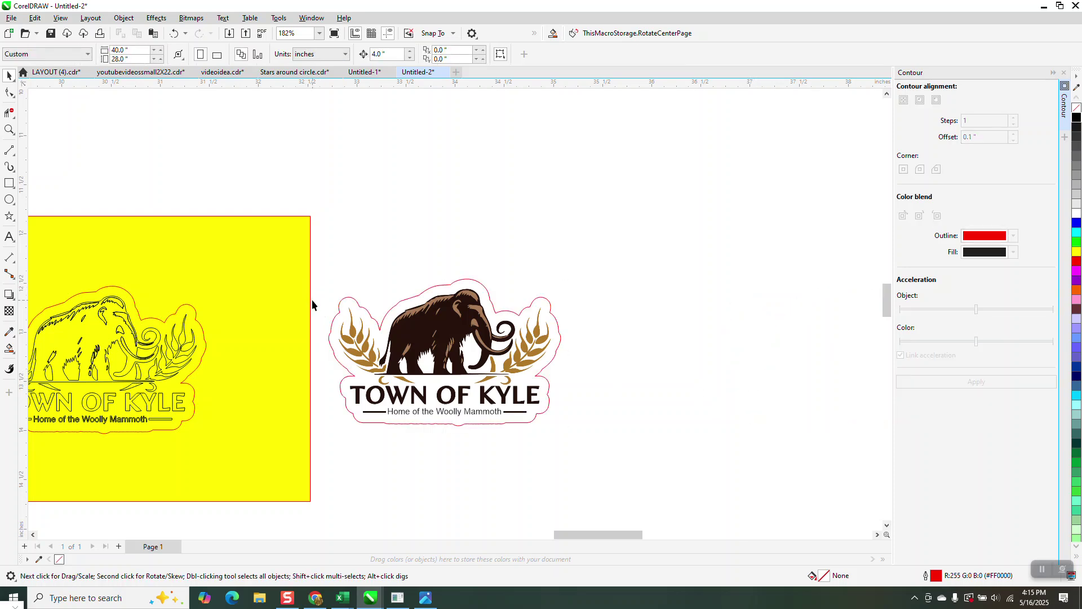
# Delete the outline-only logo and its contour from the yellow rectangle
pyautogui.click(311, 330)
pyautogui.scroll(-2, 586, 315)
pyautogui.moveTo(394, 225); pyautogui.dragTo(158, 456)
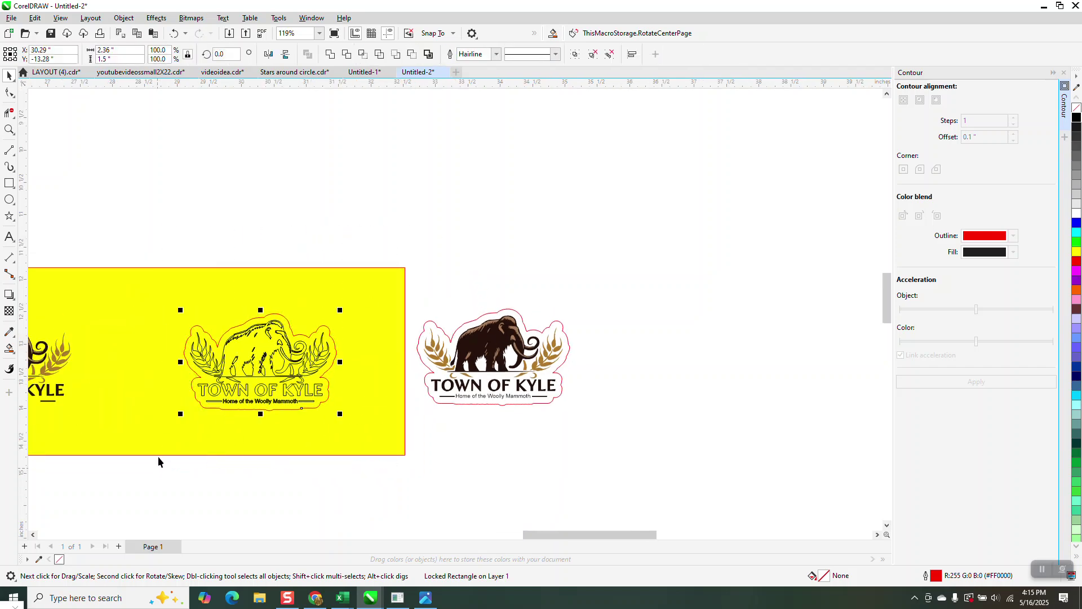
pyautogui.press('Delete')
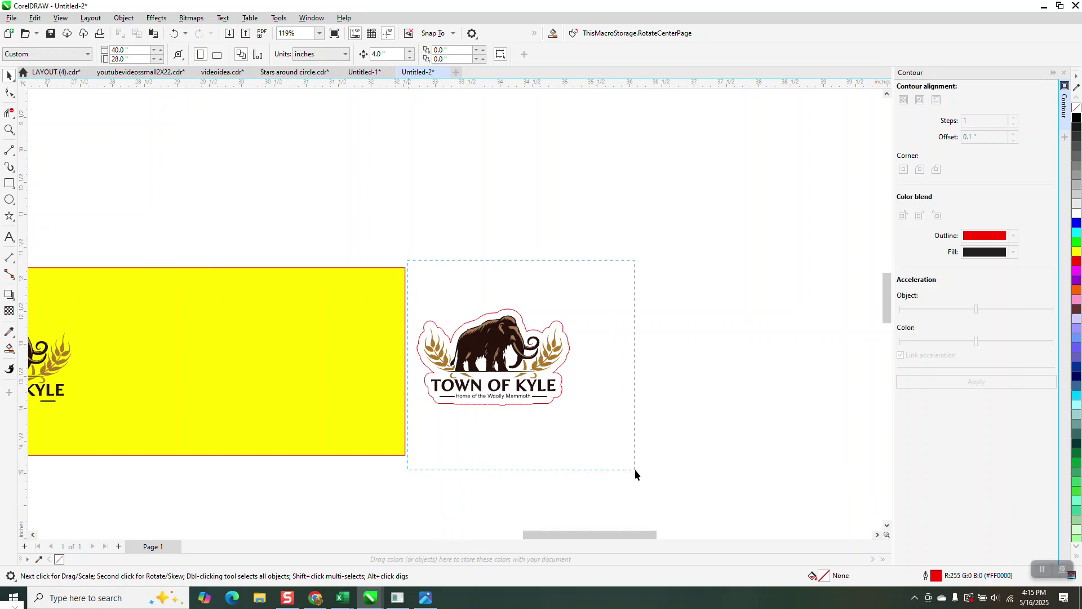
# Move the coloured logo with its contour 4 inches left onto the yellow rectangle and check it up close
pyautogui.moveTo(632, 469); pyautogui.dragTo(651, 464)
pyautogui.press('Left')
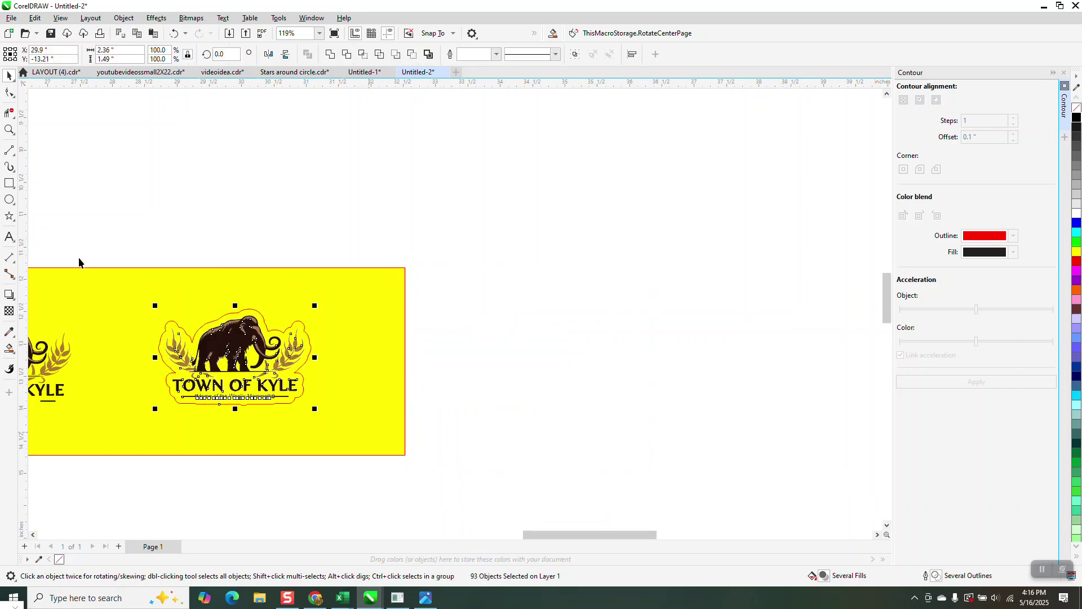
pyautogui.click(9, 129)
pyautogui.moveTo(162, 309); pyautogui.dragTo(372, 431)
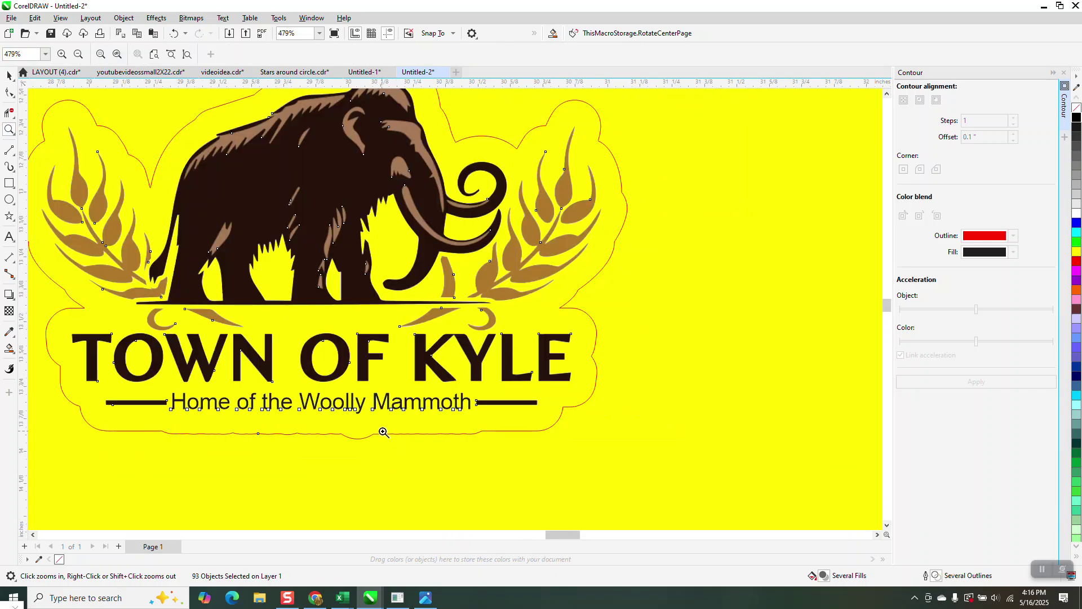
pyautogui.scroll(-1, 383, 432)
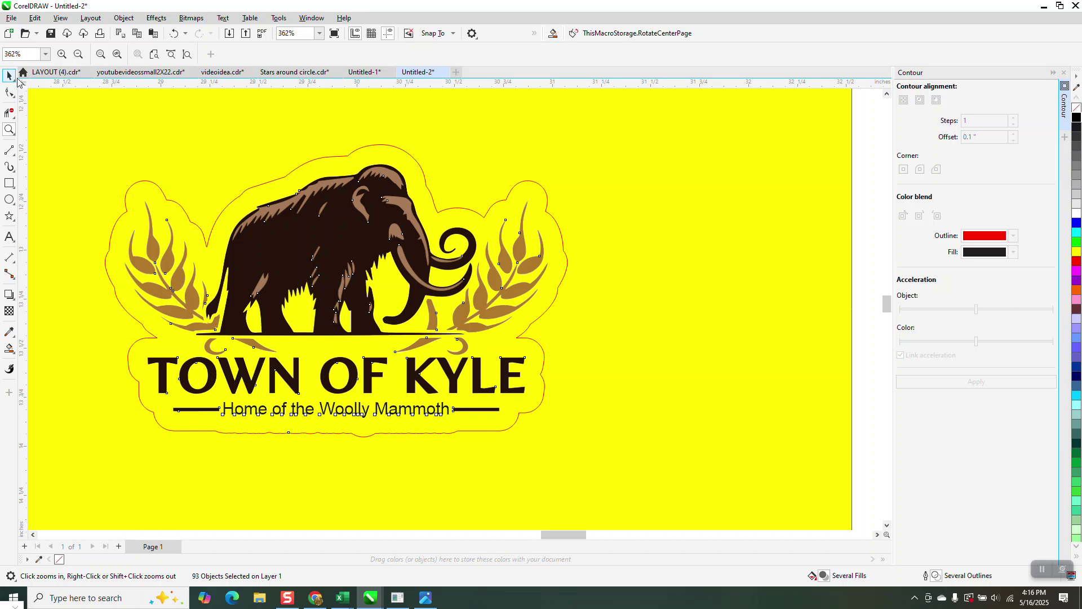
pyautogui.rightClick(462, 381)
pyautogui.click(787, 273)
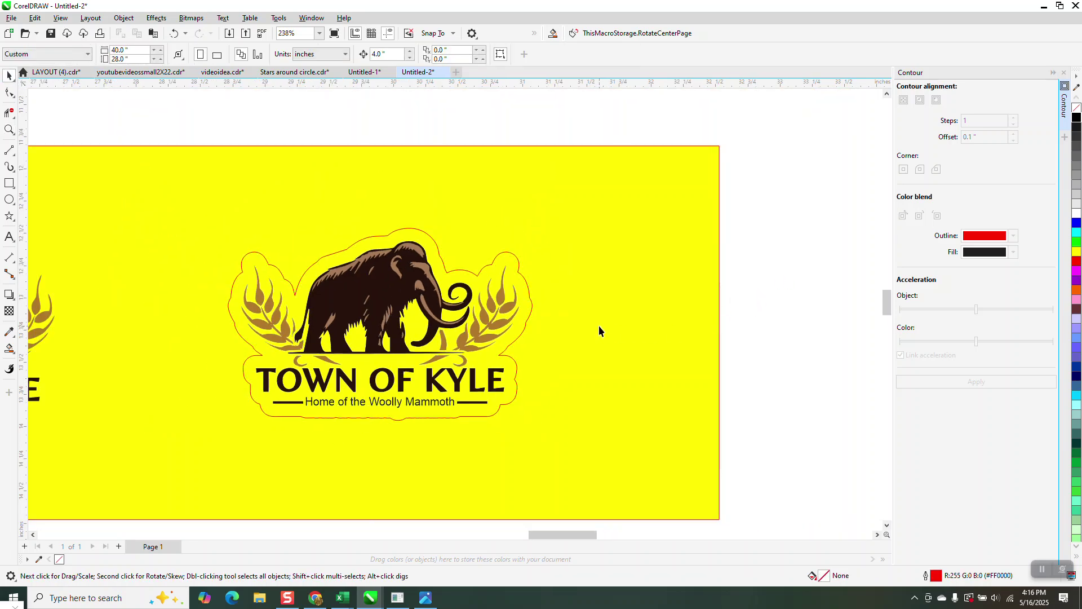
# Move the red contour line 4 inches to the right, off the yellow rectangle
pyautogui.click(532, 305)
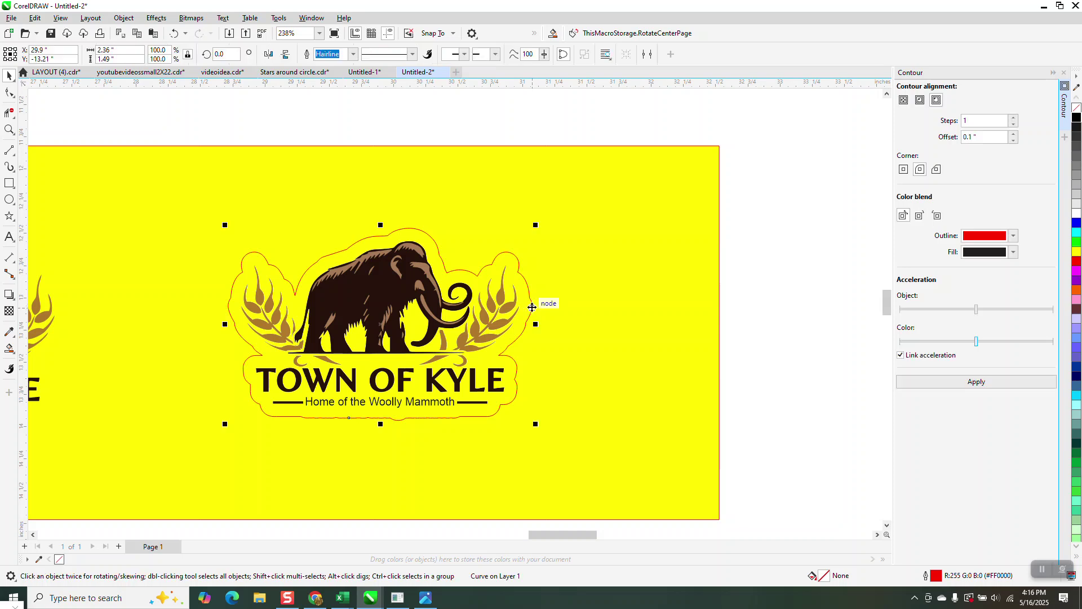
pyautogui.click(124, 18)
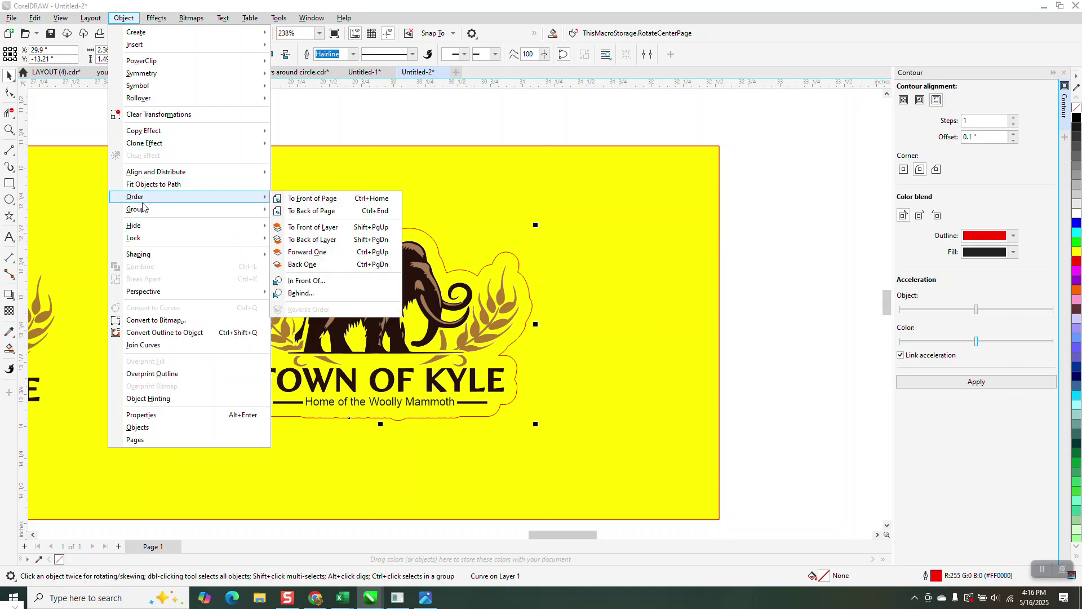
pyautogui.click(616, 123)
pyautogui.click(518, 267)
pyautogui.press('Right')
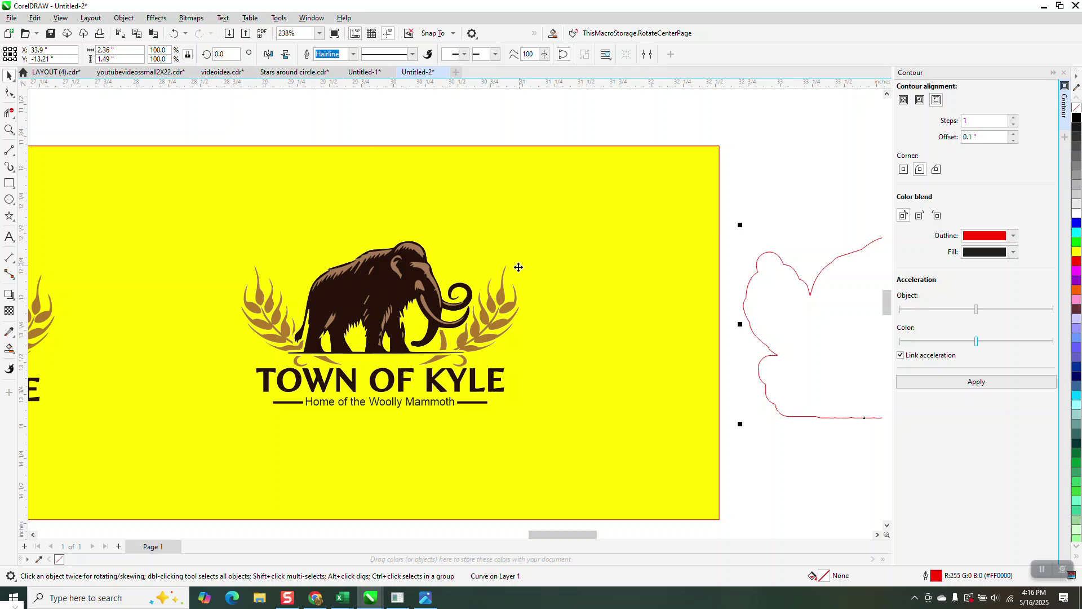
# Apply a one-step inside contour with a 0.05 inch offset to the red outline
pyautogui.scroll(-2, 433, 285)
pyautogui.click(921, 102)
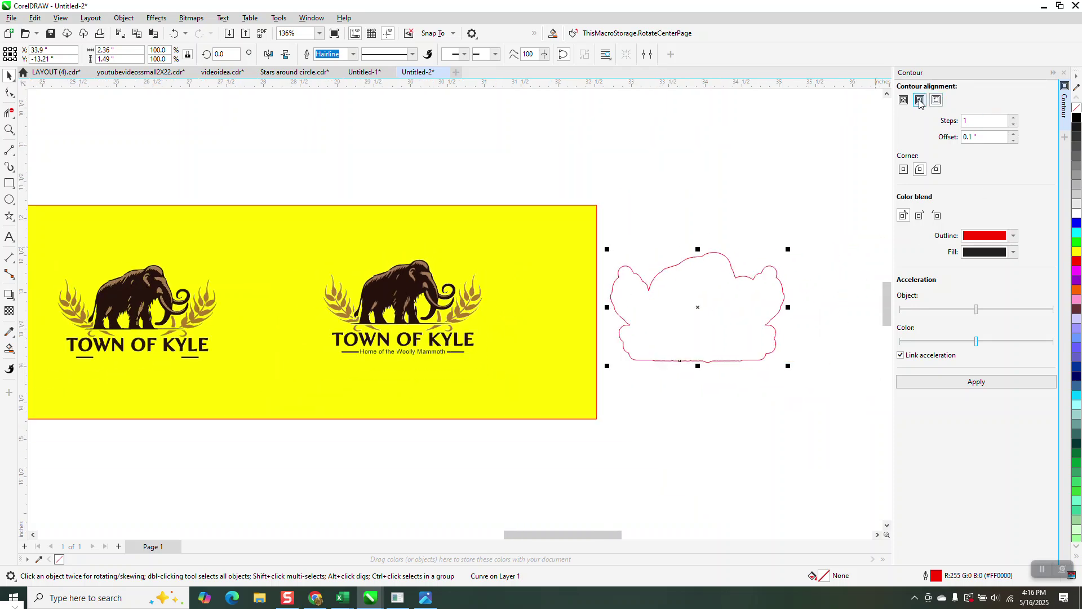
pyautogui.doubleClick(972, 137)
pyautogui.write('.05')
pyautogui.click(963, 386)
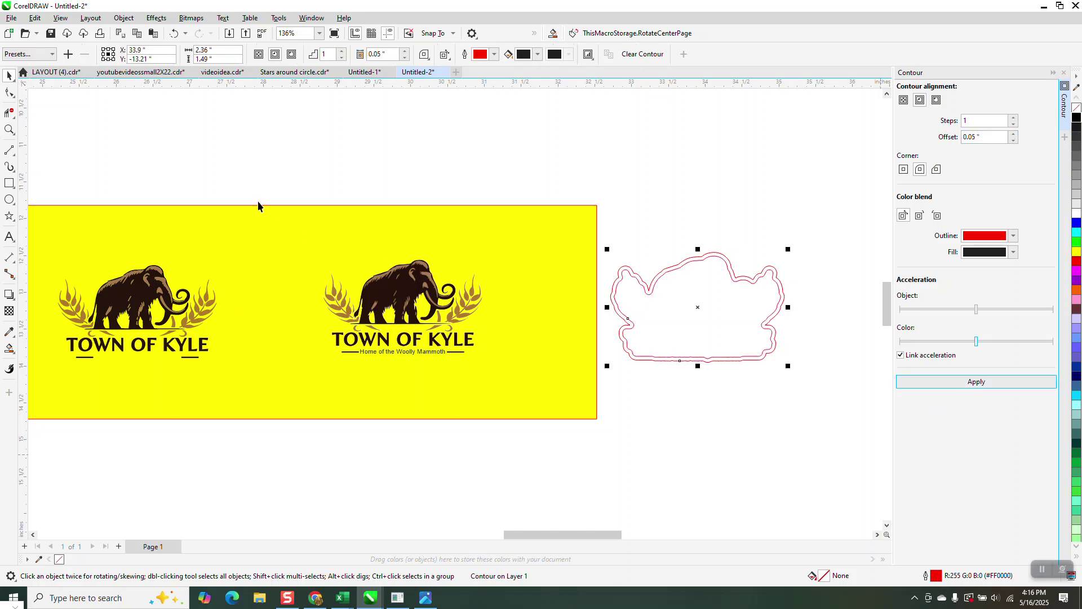
# Smart-fill the area inside the inset contour with black and move the filled shape 4 inches down
pyautogui.click(10, 348)
pyautogui.click(680, 309)
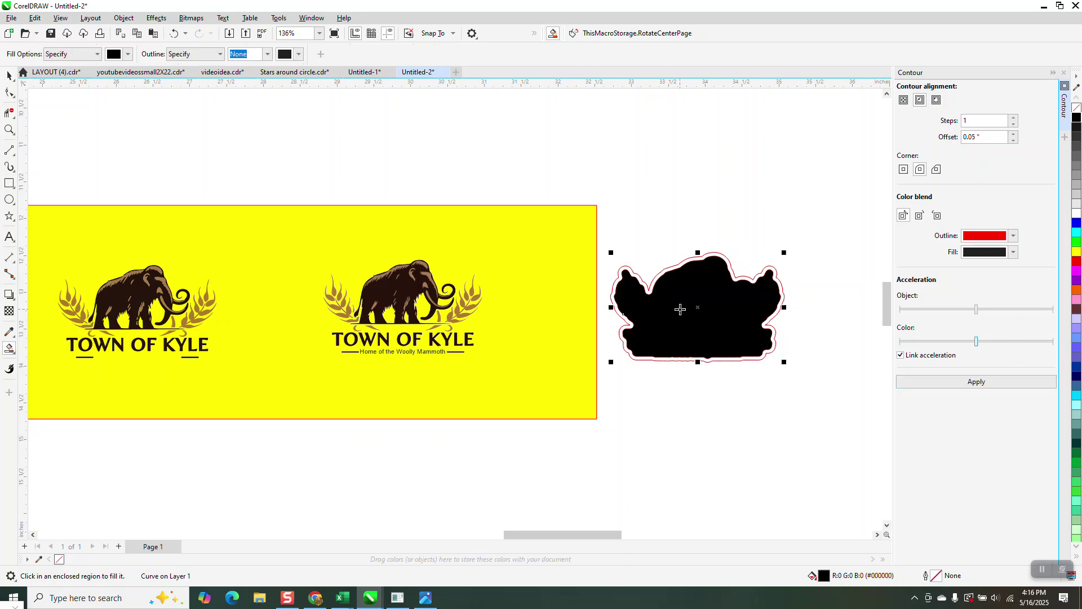
pyautogui.press('Down')
pyautogui.scroll(-2, 718, 323)
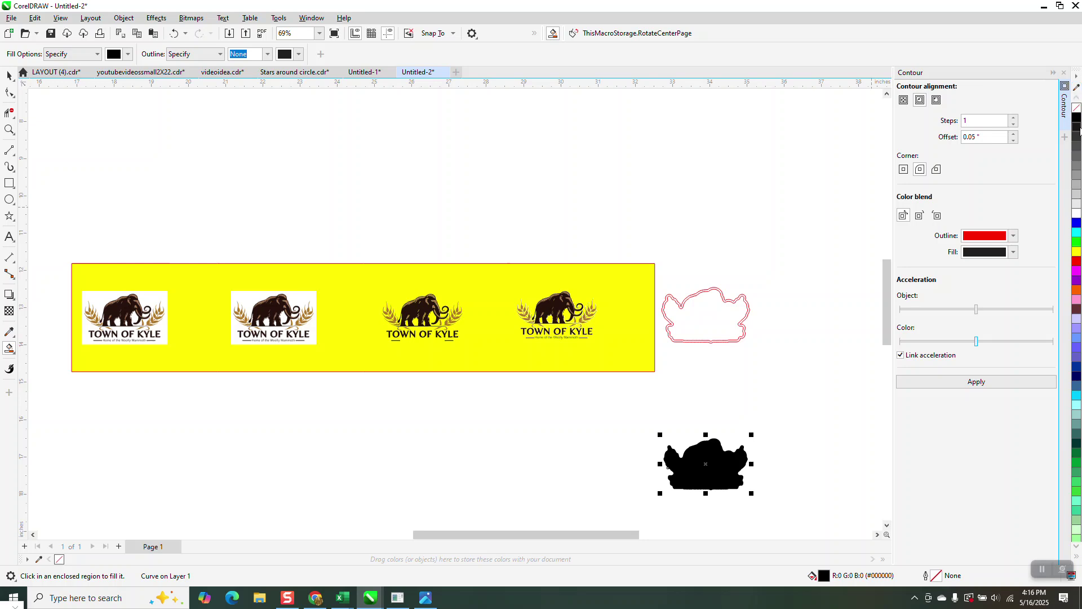
# Remove the black fill from the new shape and give it a red outline
pyautogui.click(1074, 113)
pyautogui.rightClick(1077, 271)
pyautogui.rightClick(1076, 261)
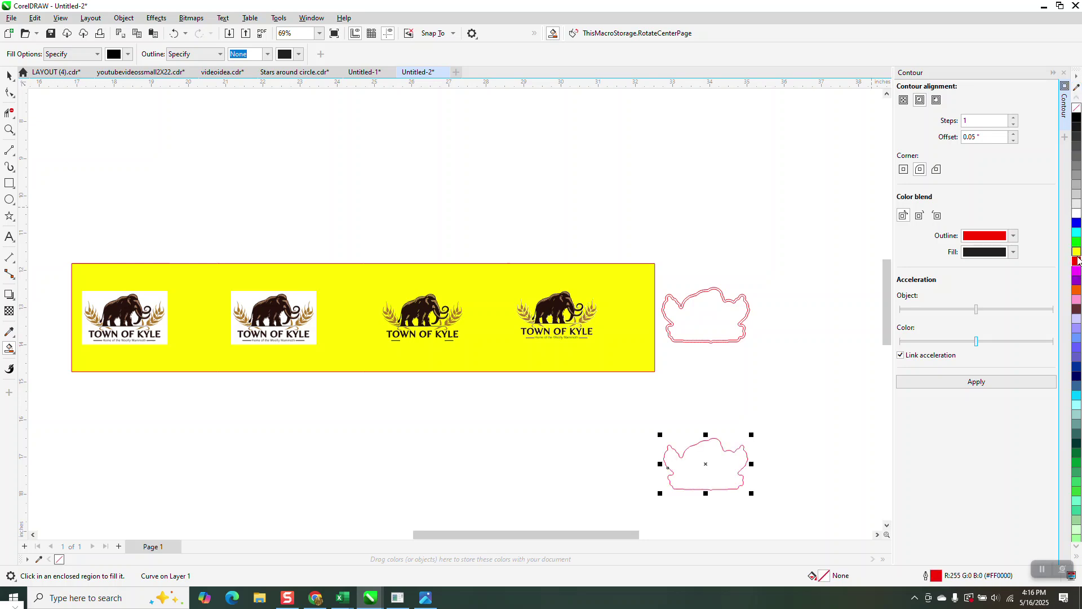
# Move the new red outline 4 inches up and 4 inches left so it surrounds the coloured logo
pyautogui.press('pageup')
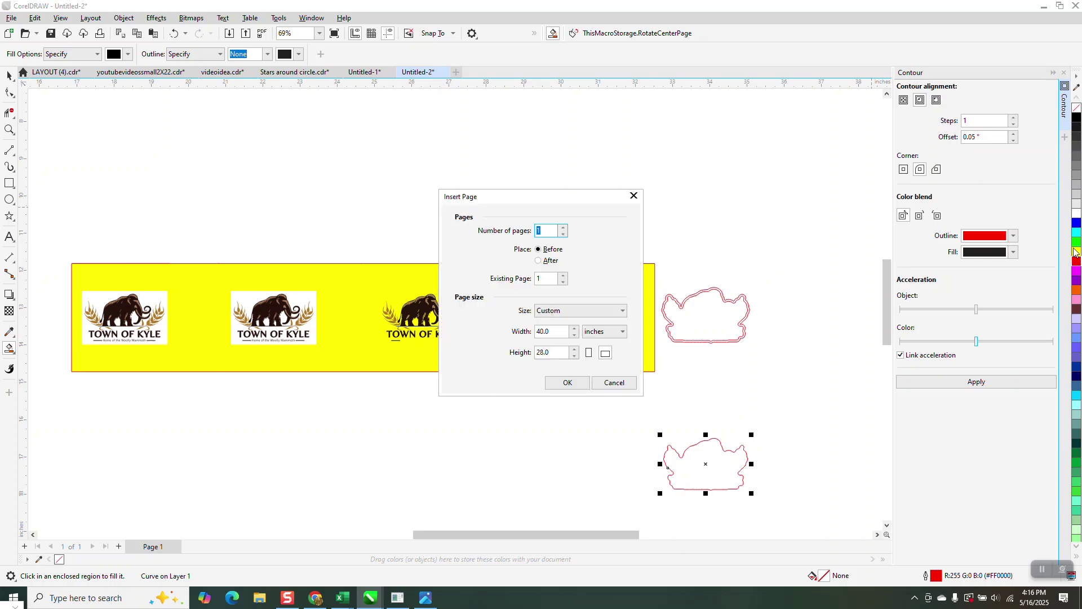
pyautogui.click(614, 382)
pyautogui.hotkey('ctrl', 'z')
pyautogui.press('Tab')
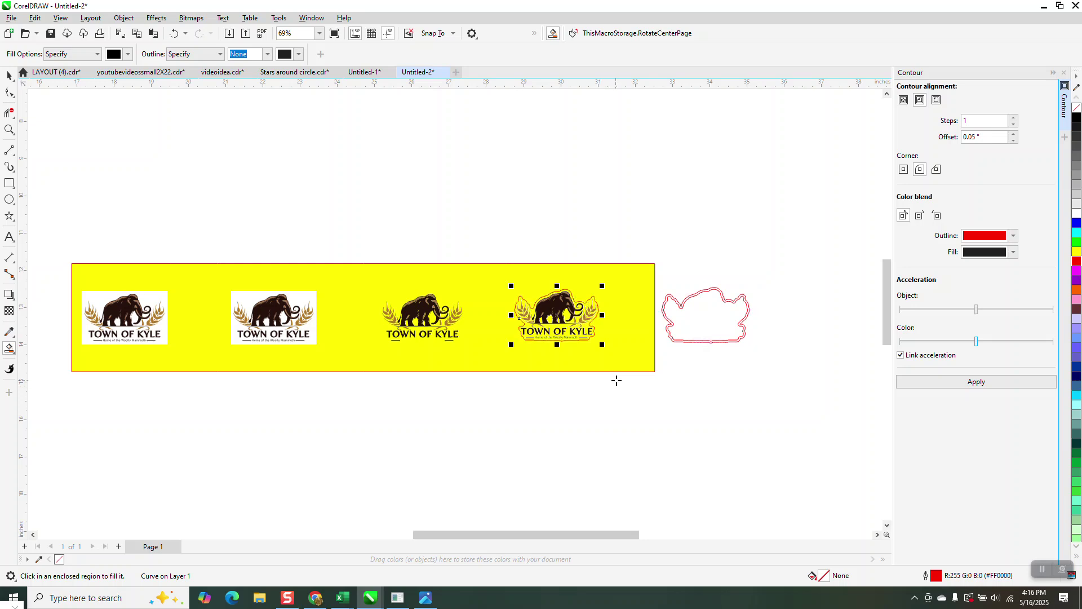
# Examine how closely the tighter contour follows the logo, particularly along the mammoth's back
pyautogui.click(9, 129)
pyautogui.moveTo(516, 283); pyautogui.dragTo(613, 358)
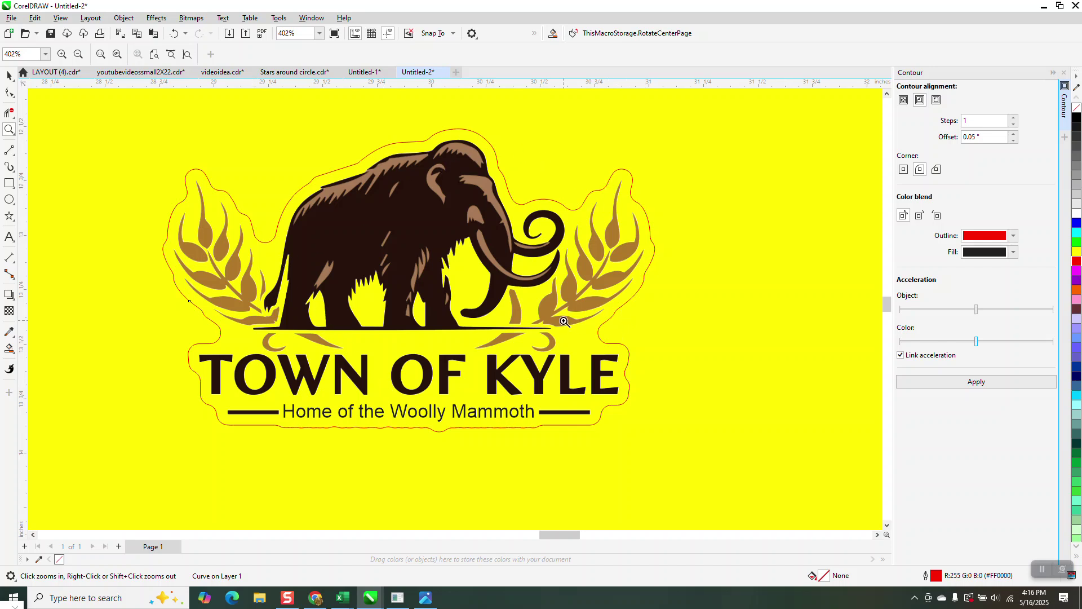
pyautogui.moveTo(295, 169); pyautogui.dragTo(380, 217)
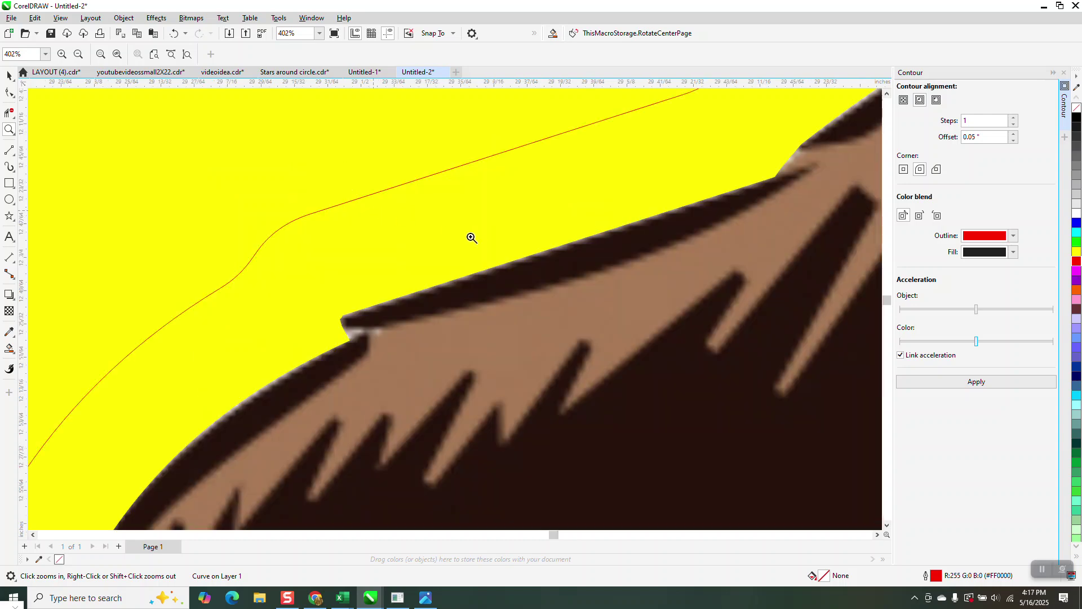
pyautogui.scroll(-6, 488, 232)
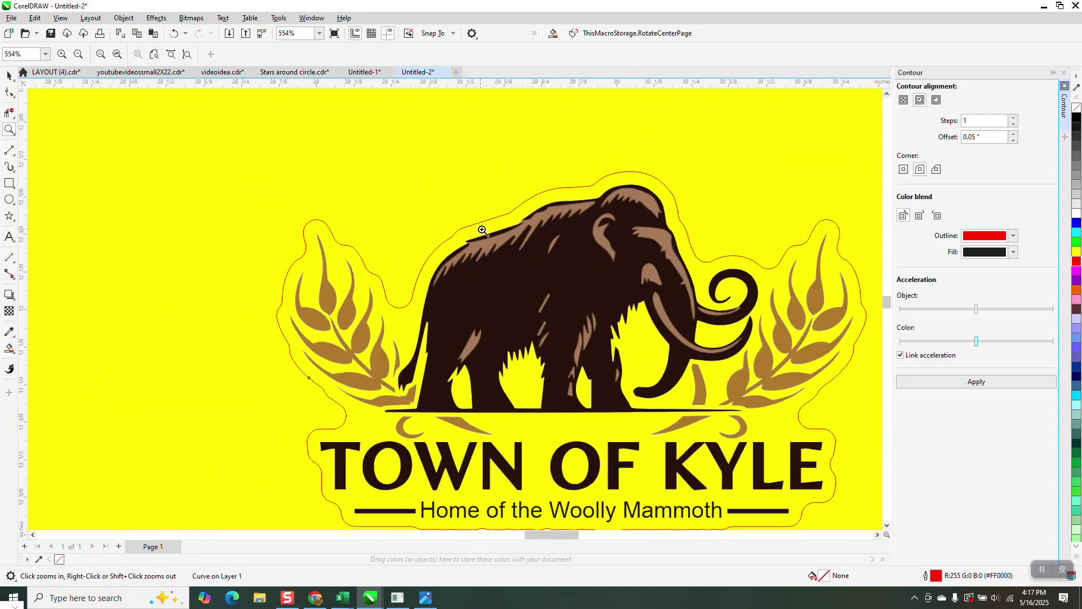